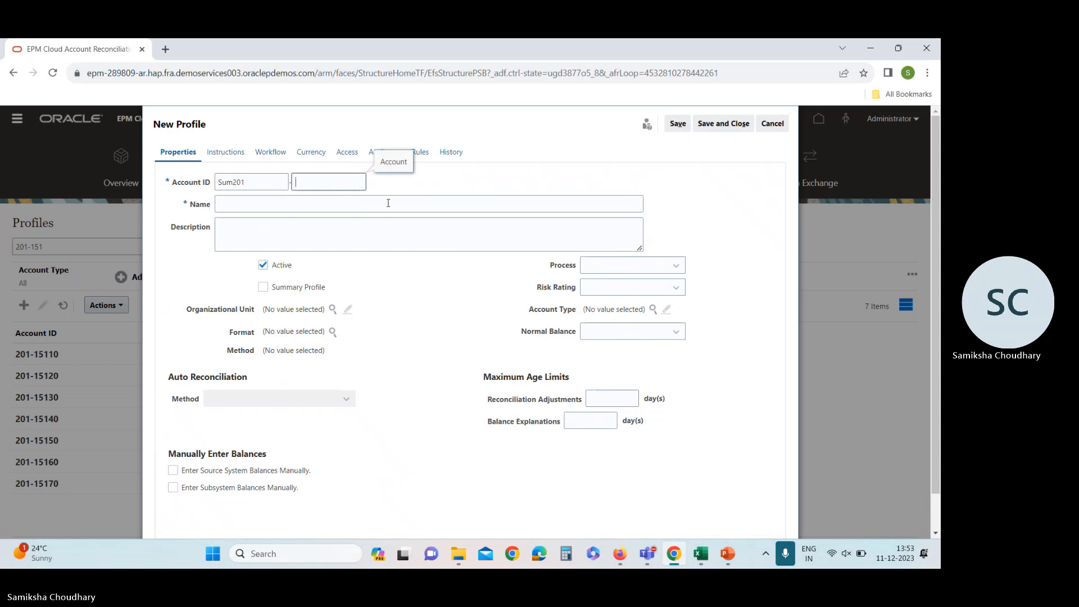
- Enter 15110-100 as the second segment of the Account ID, checking the account range on the PowerPoint ticket slide
type("151")
mouse_move(728, 553)
left_click(727, 494)
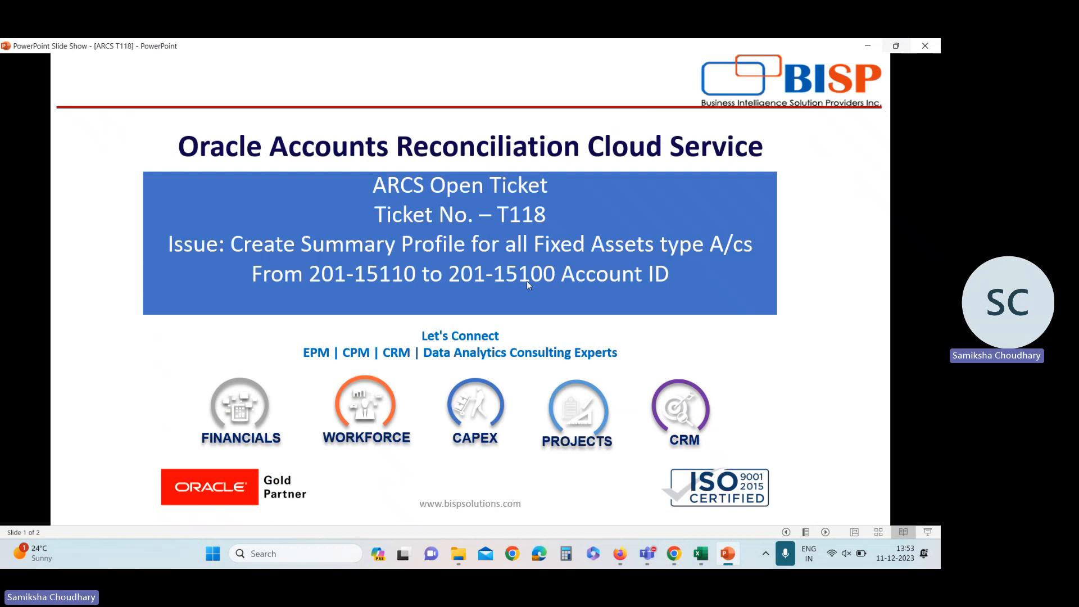
key("alt+Tab")
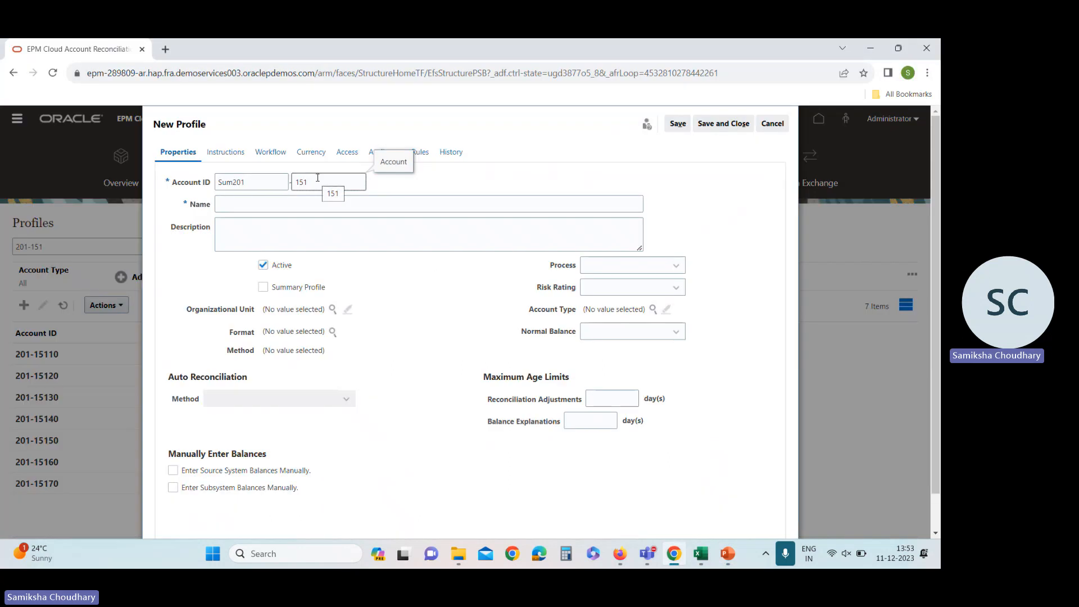
type("10-")
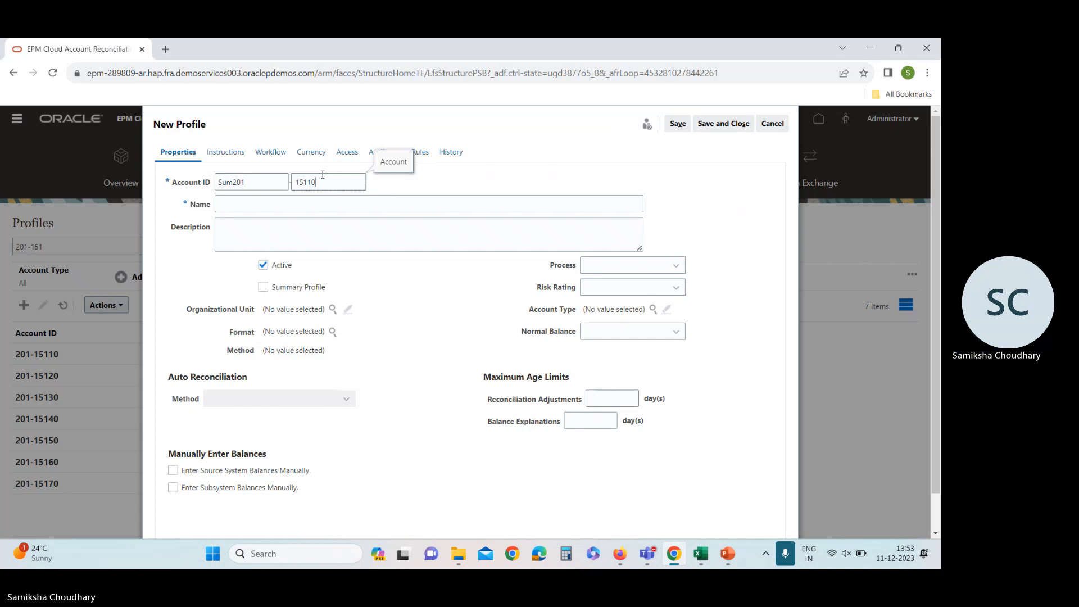
type("100")
- Name the profile "Summary Profile for Fixed Asset" and mark it as a summary profile
left_click(293, 201)
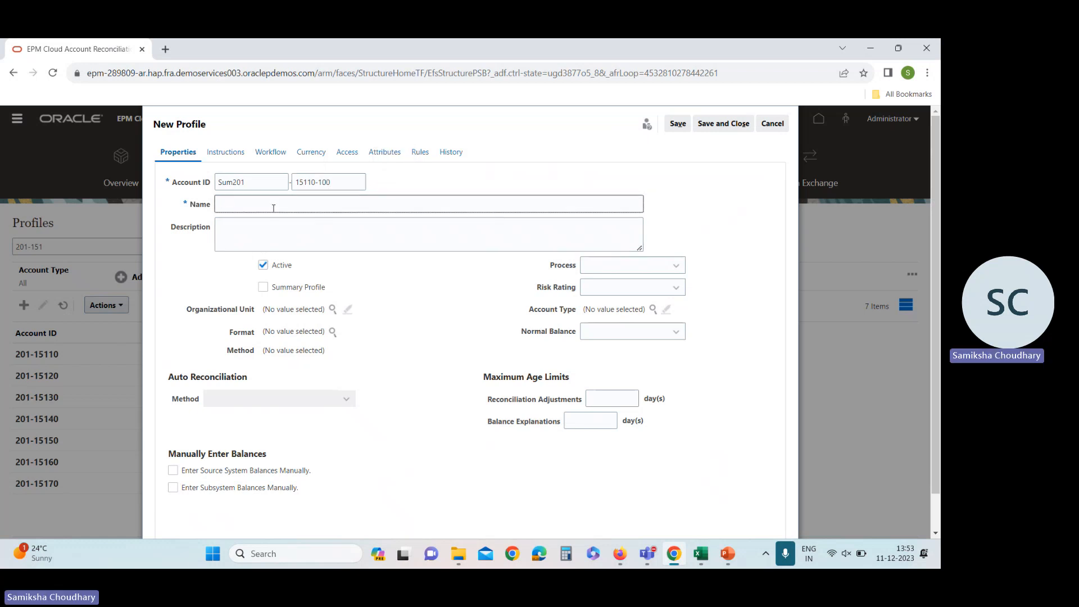
type("Summ")
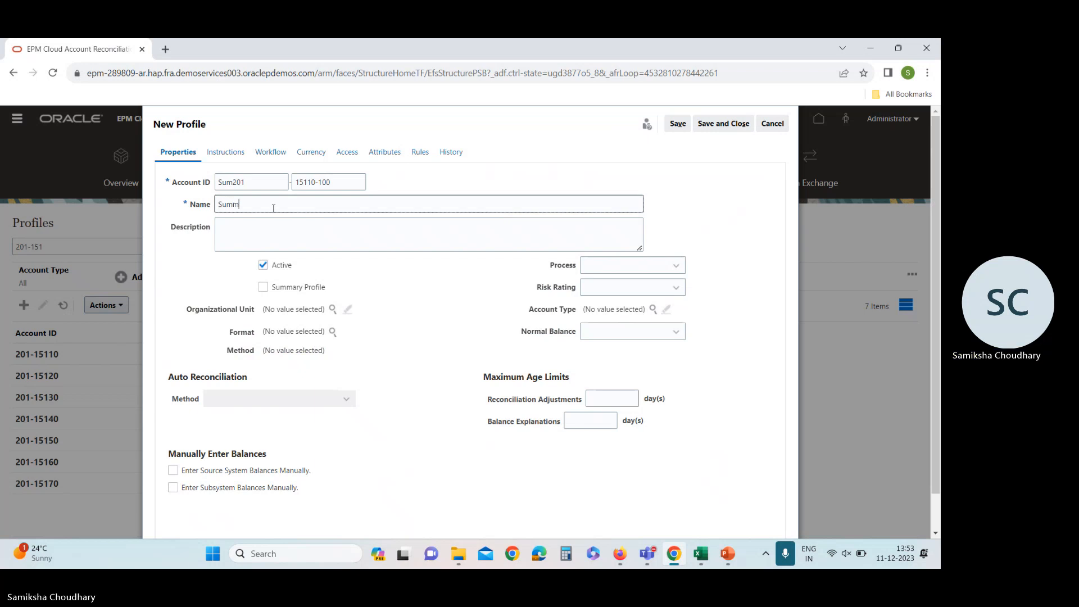
type("ary P")
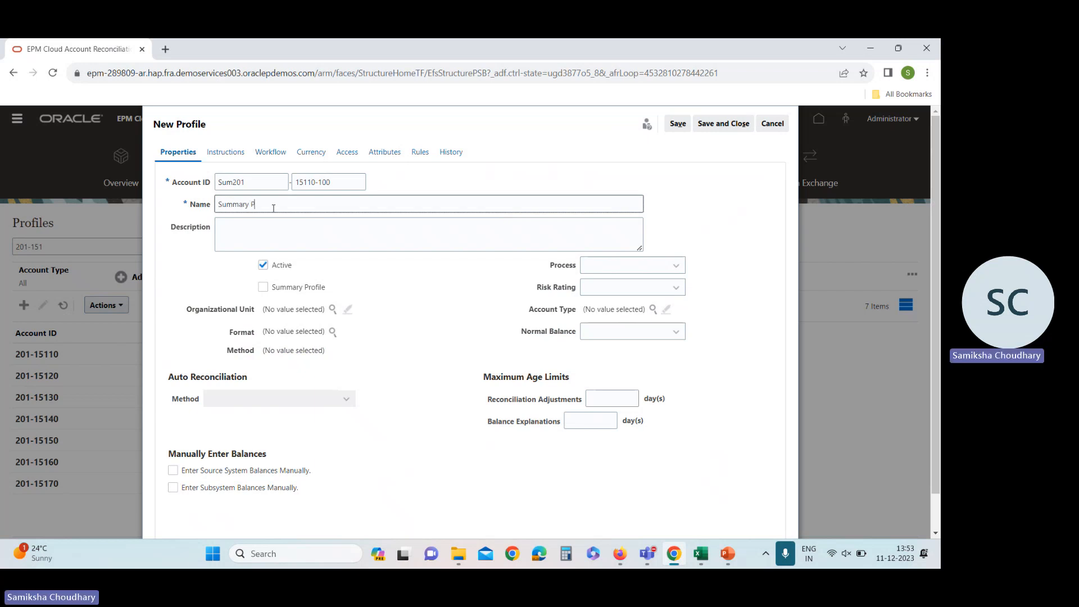
type("rofile")
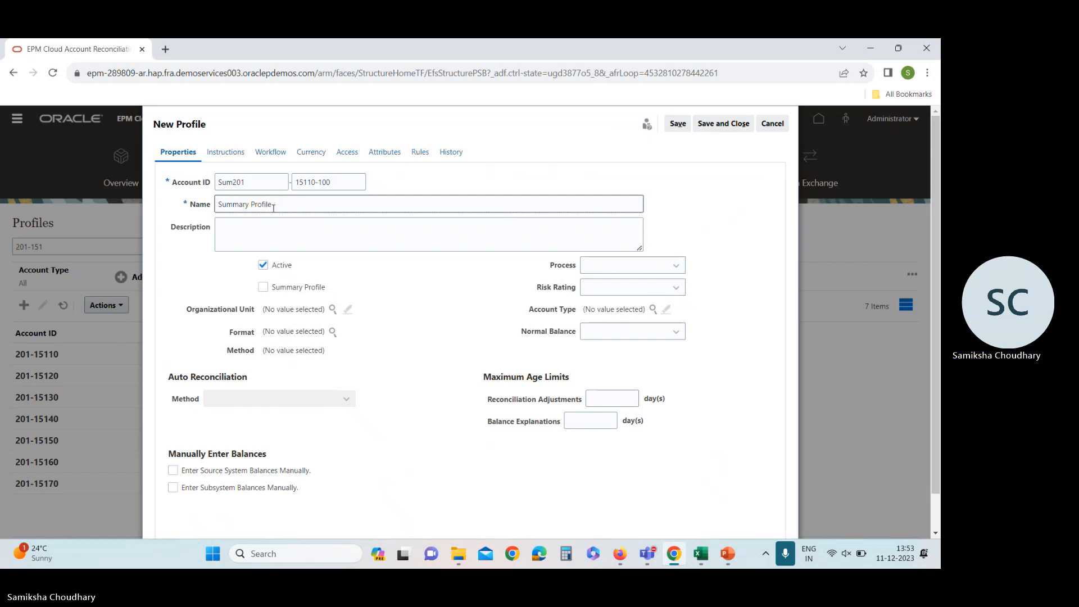
type(" for Fi")
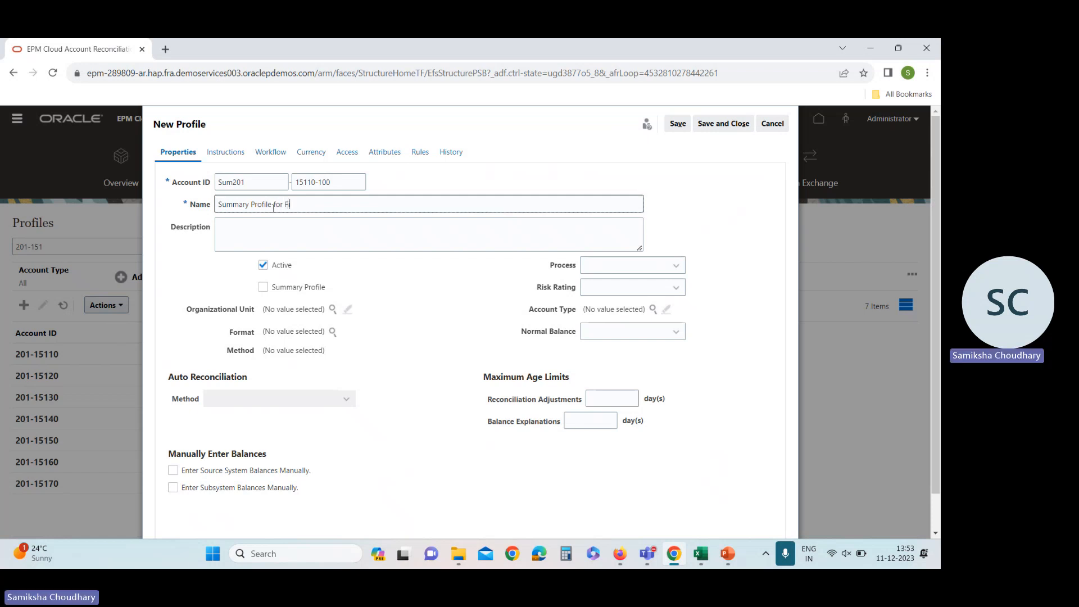
type("xed Asset")
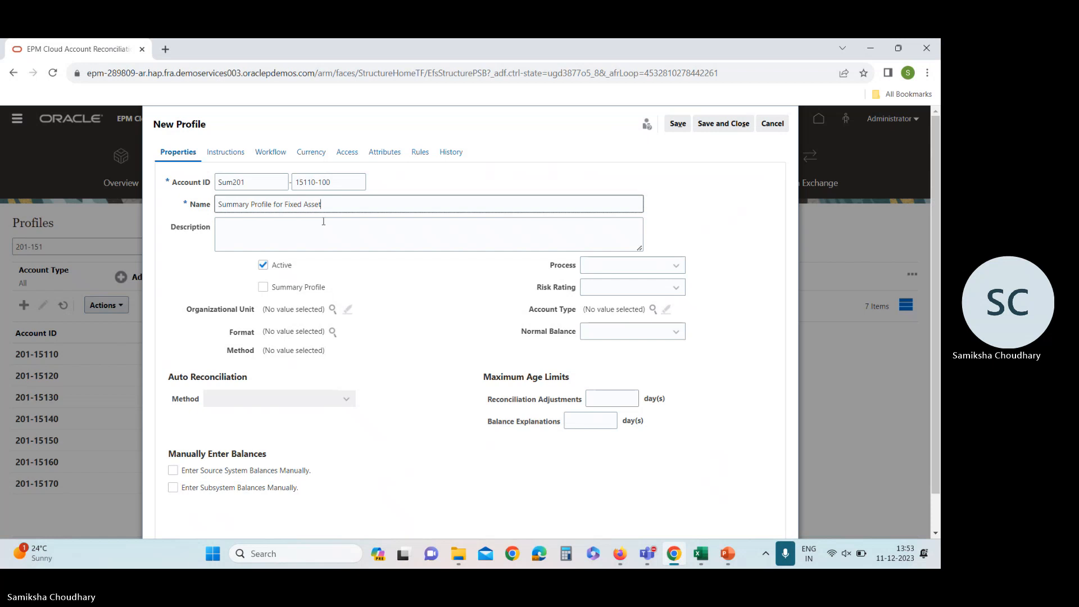
left_click(282, 236)
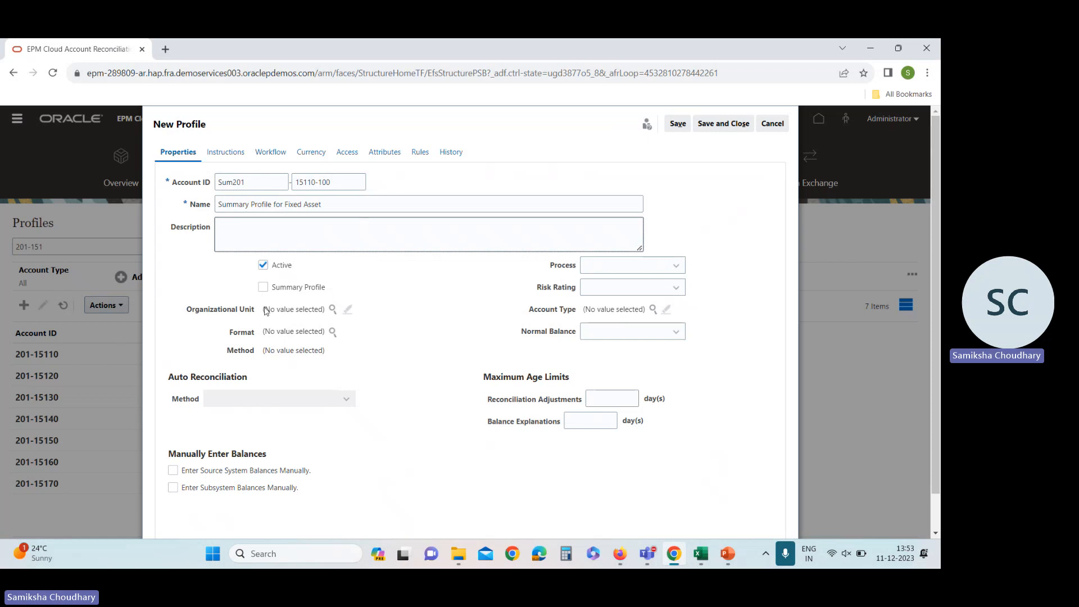
left_click(263, 287)
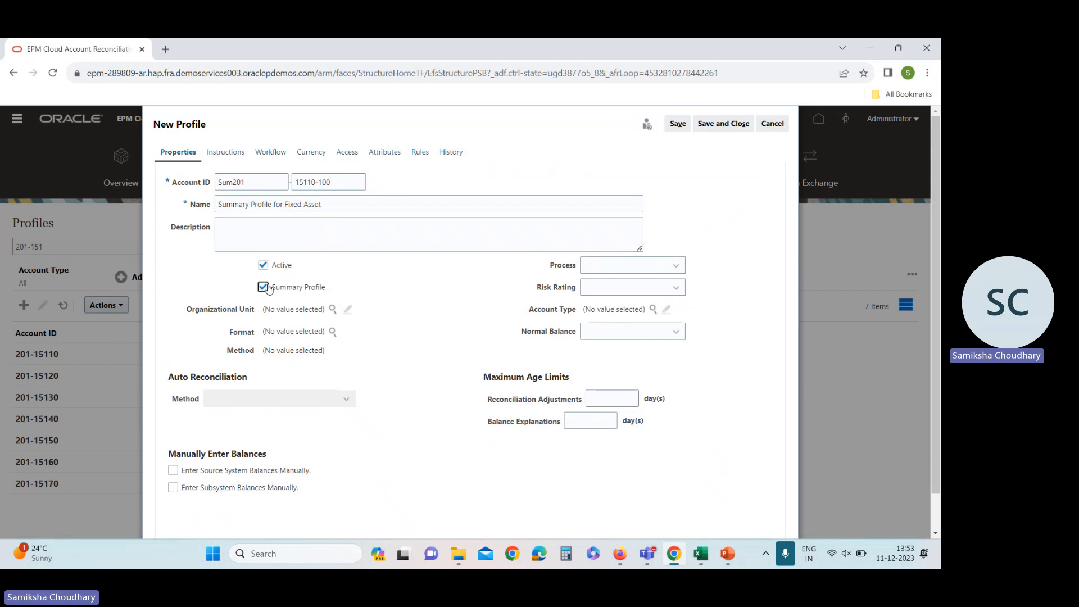
- Set the profile's process to Balance Sheet and its risk rating to Medium
left_click(638, 267)
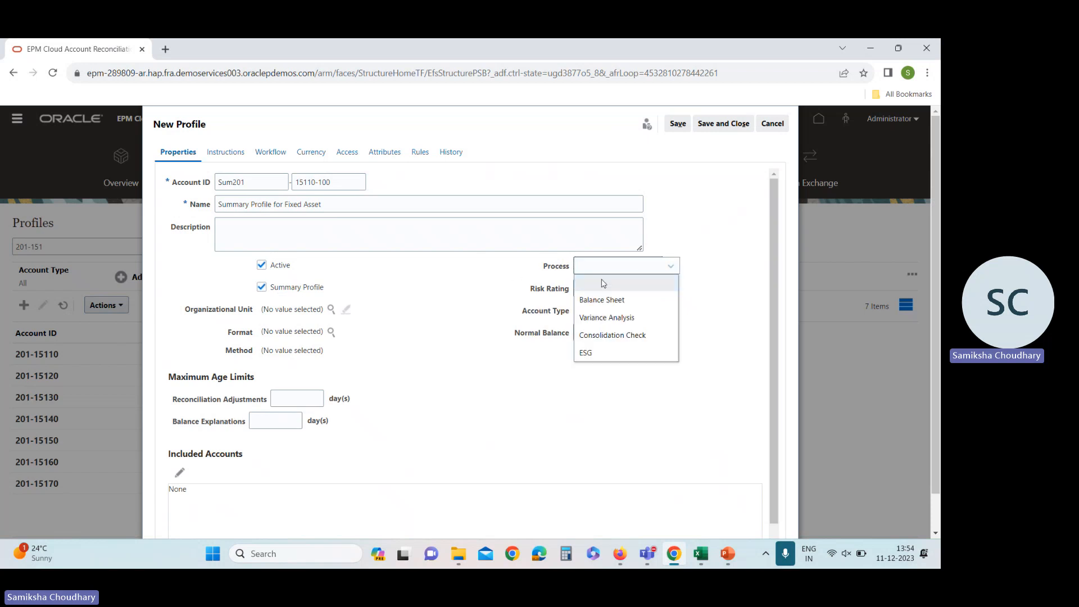
left_click(604, 300)
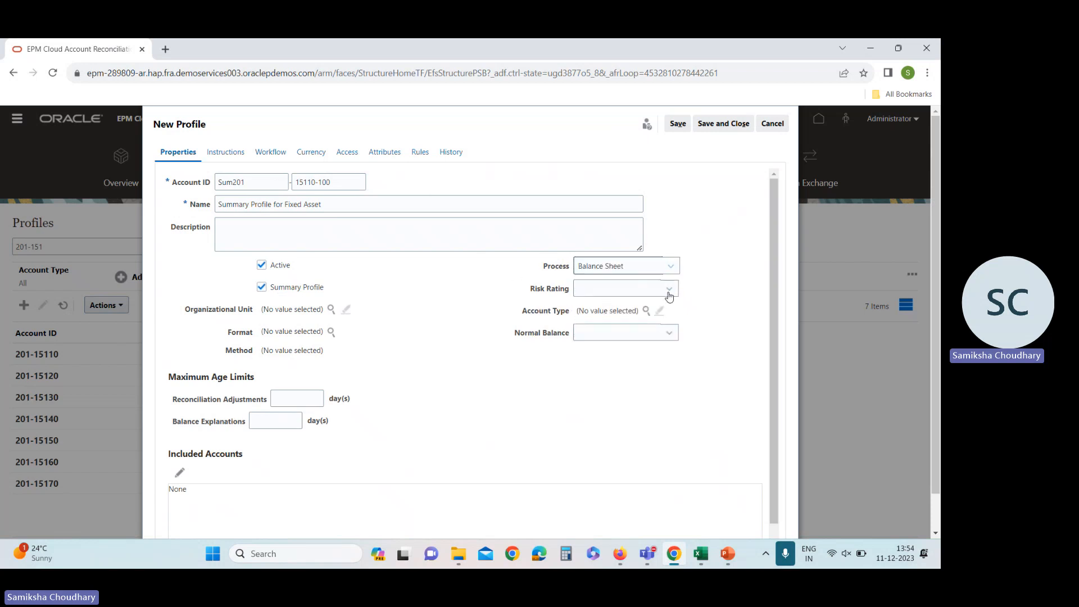
left_click(624, 289)
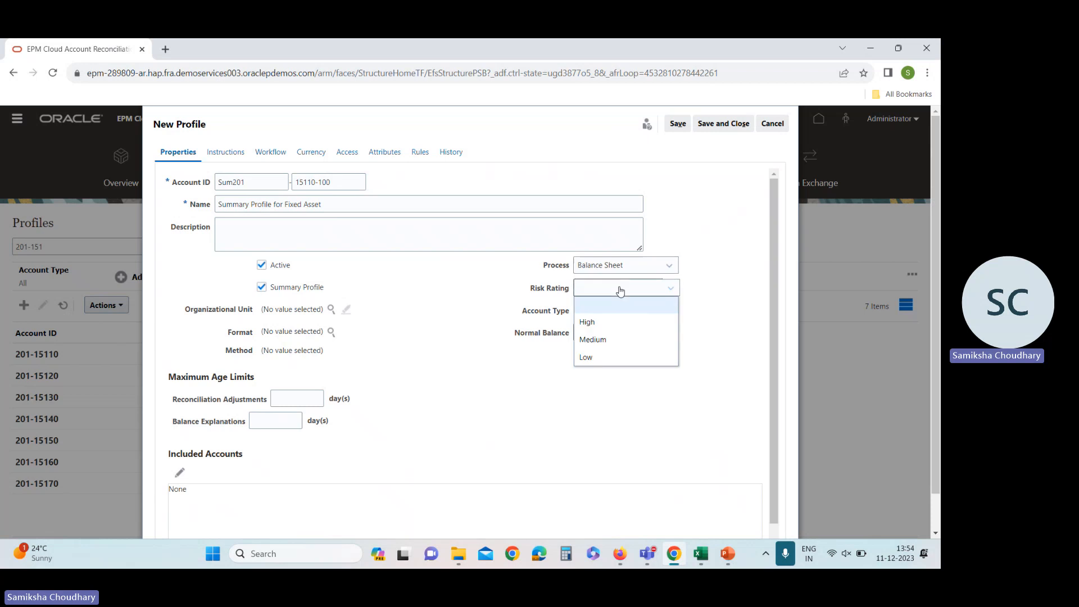
left_click(597, 340)
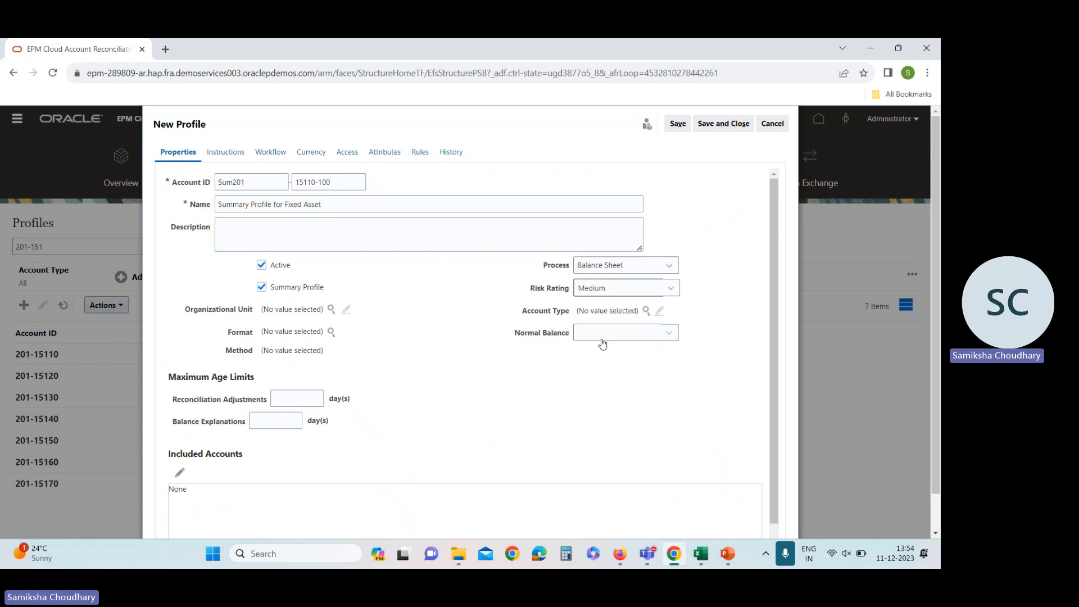
- Assign the profile to the North America organizational unit under Americas
left_click(331, 309)
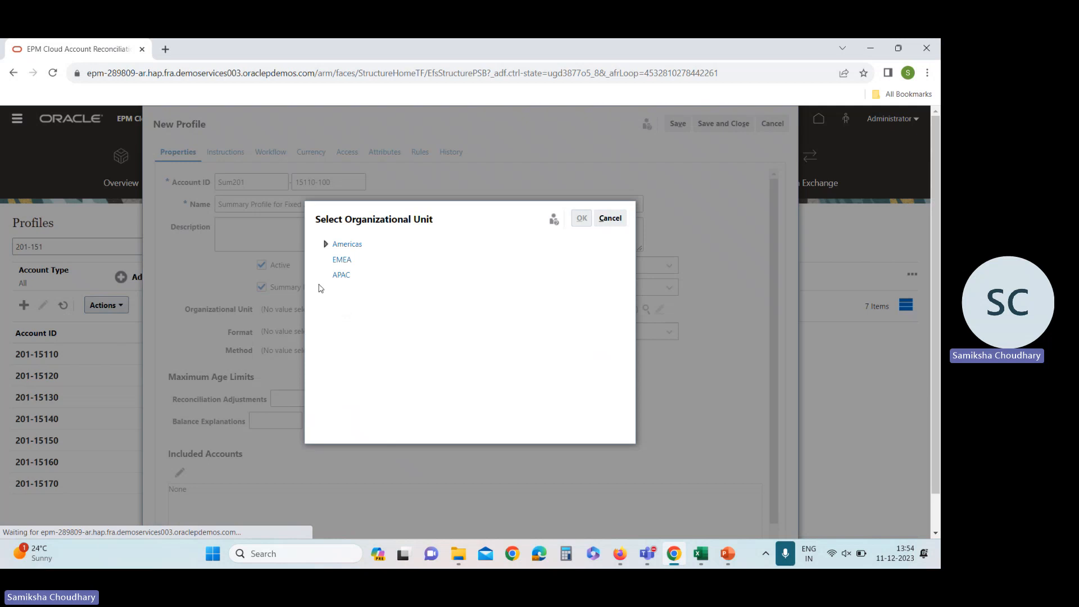
left_click(326, 245)
left_click(354, 259)
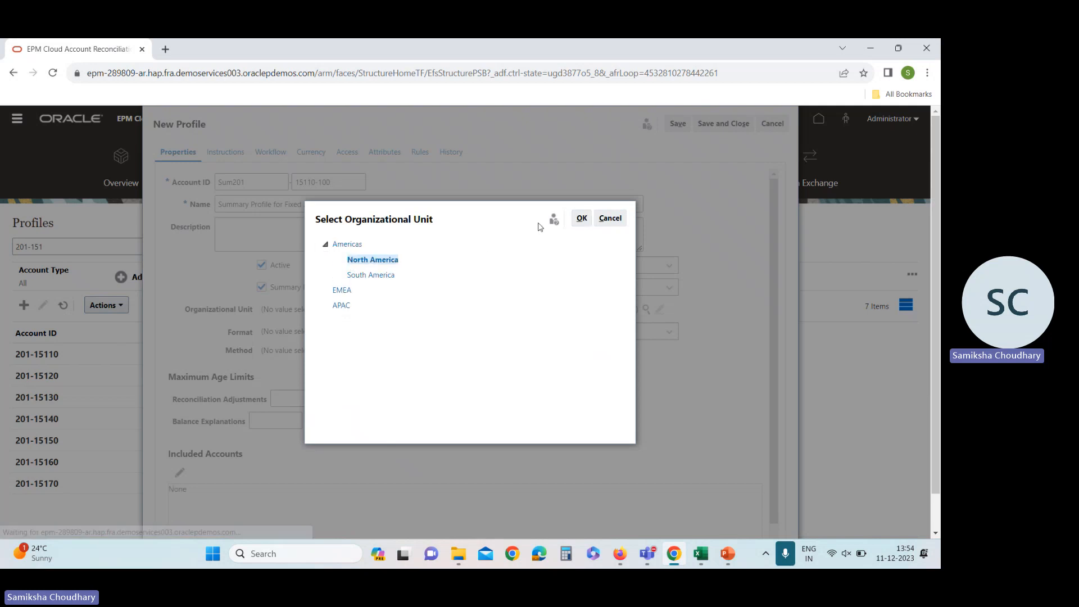
left_click(582, 218)
- Choose the Fixed Assets format and set the maximum age limit for reconciliation adjustments to 10 days
left_click(330, 332)
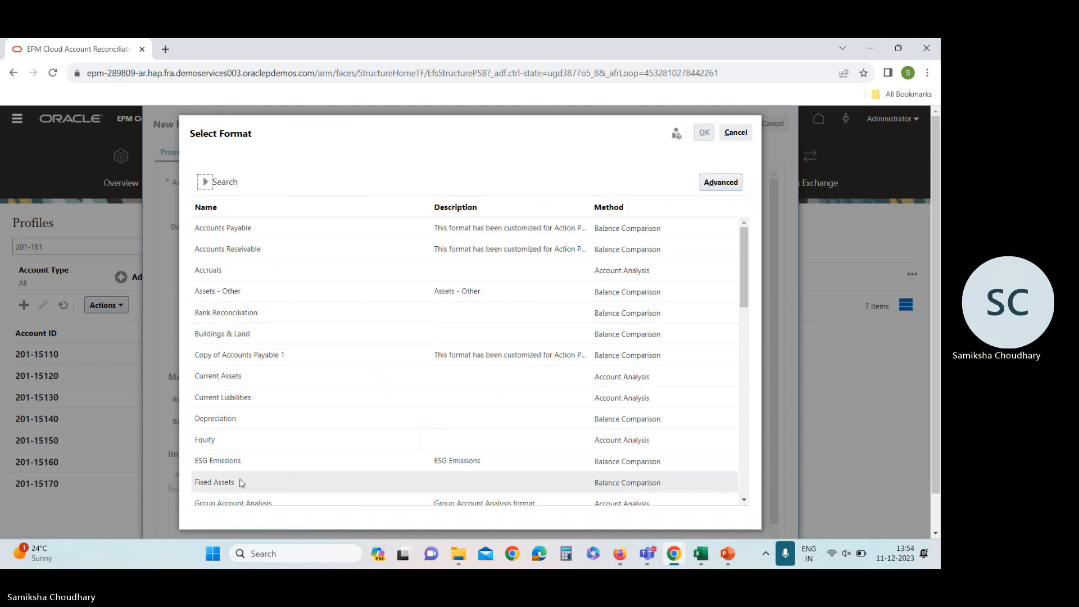
left_click(242, 482)
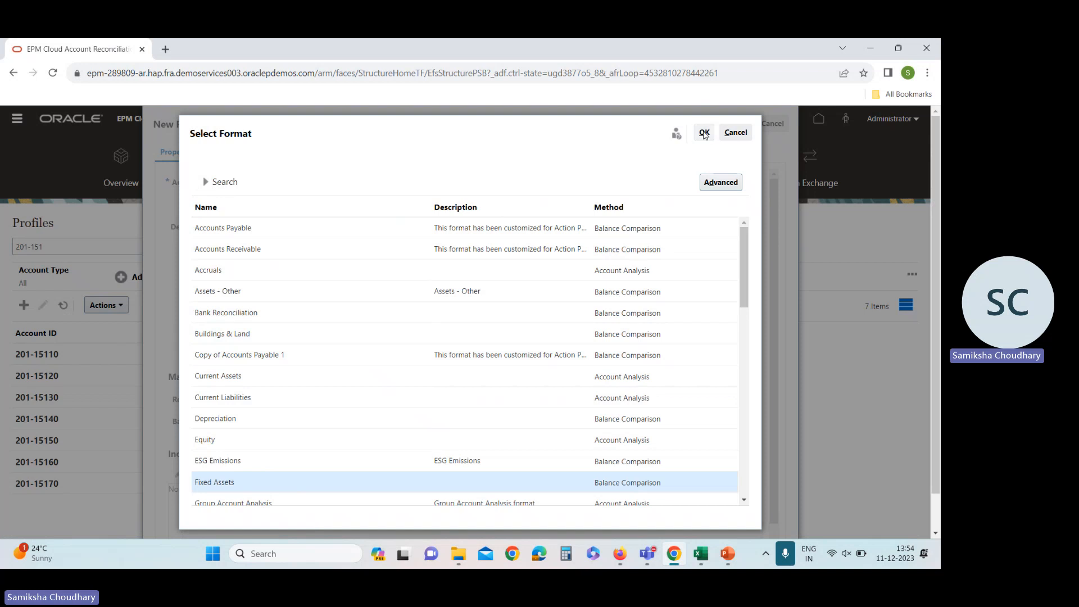
left_click(704, 133)
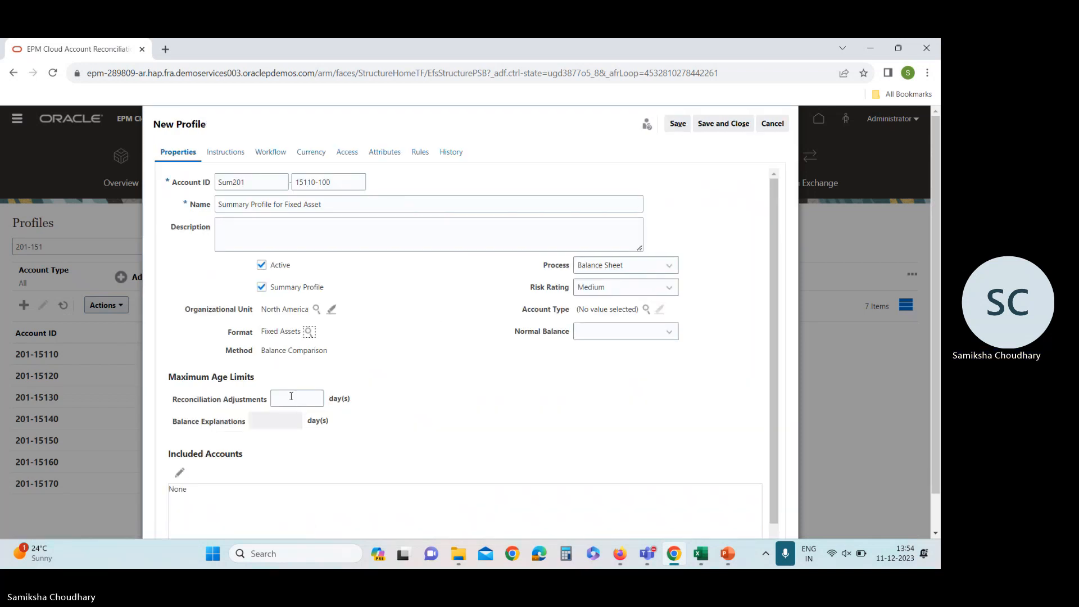
left_click(308, 393)
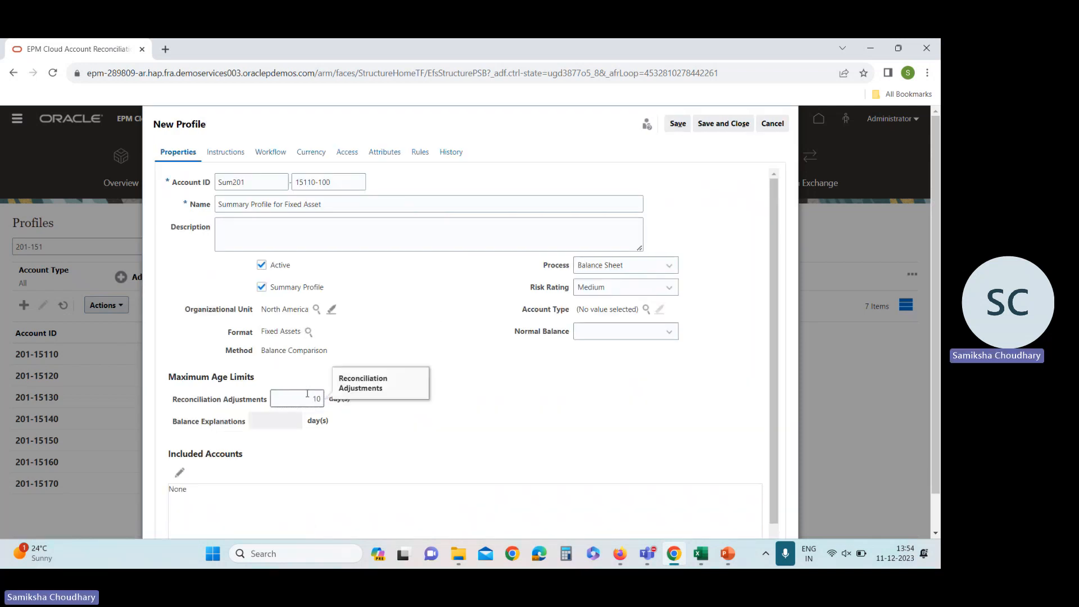
- Set the account type to Fixed Assets under Assets and the normal balance to Debit
scroll(450, 359, "down", 1)
left_click(598, 317)
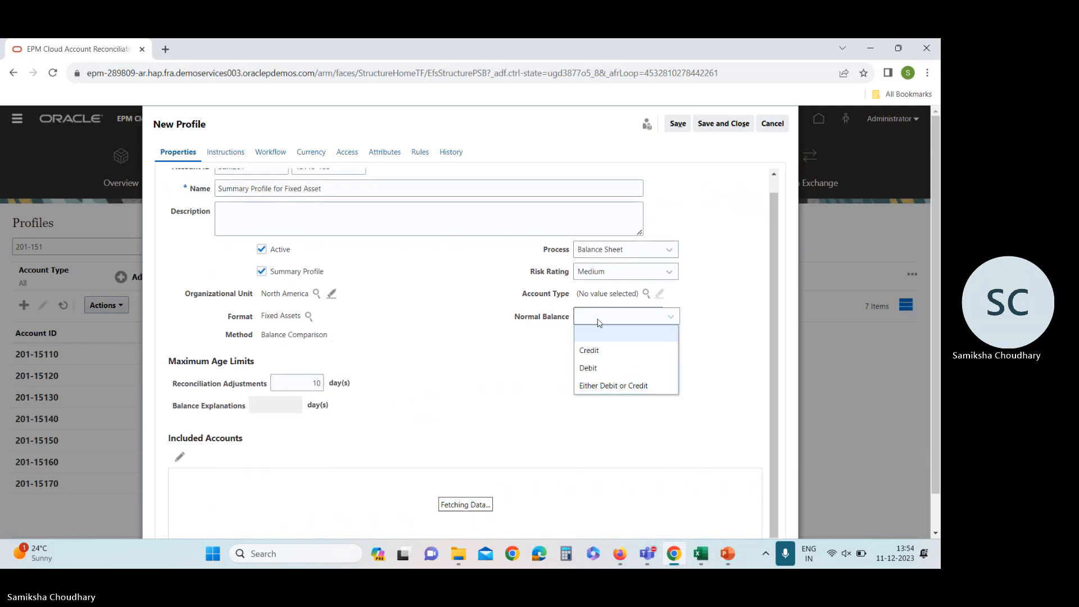
left_click(646, 294)
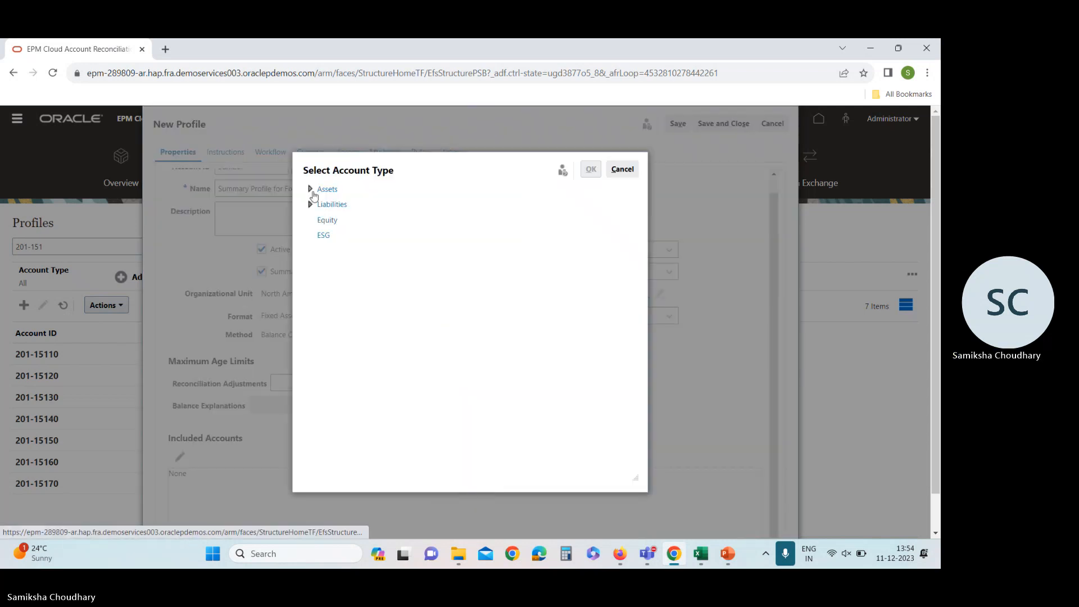
left_click(311, 191)
left_click(353, 252)
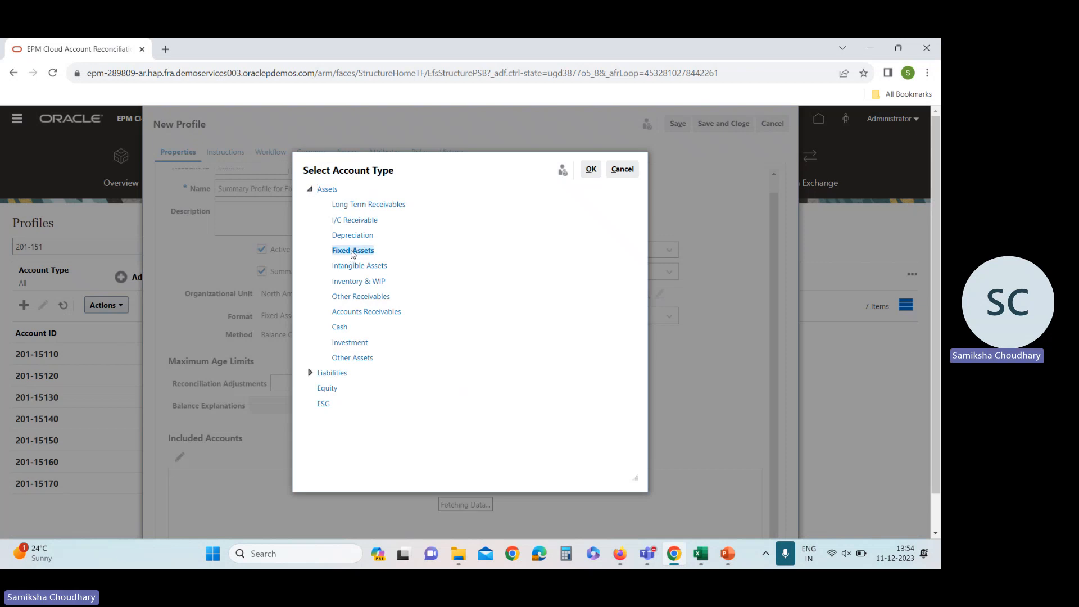
left_click(591, 169)
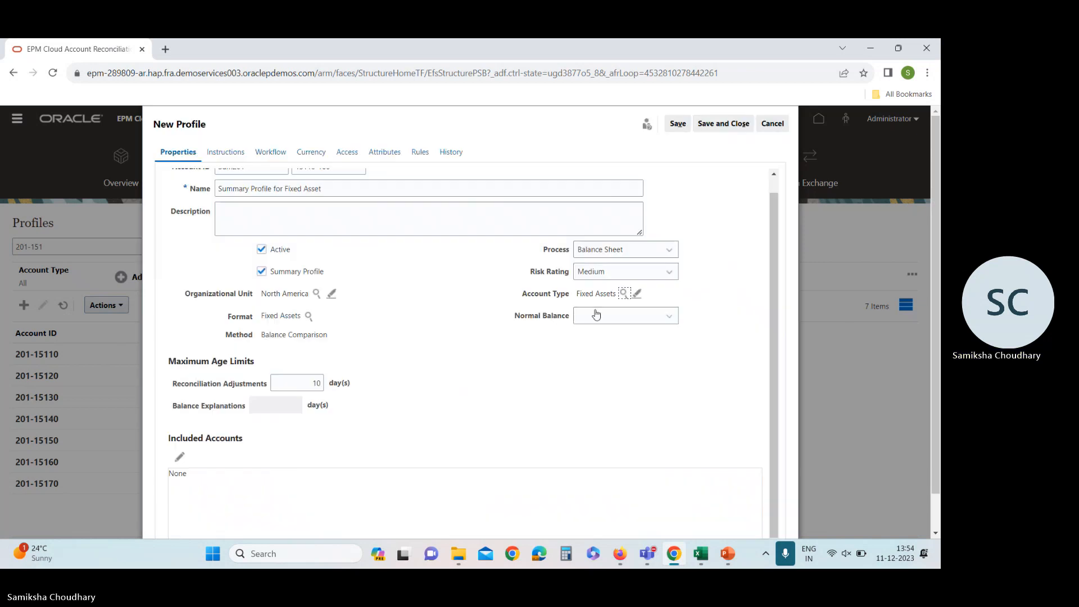
left_click(597, 315)
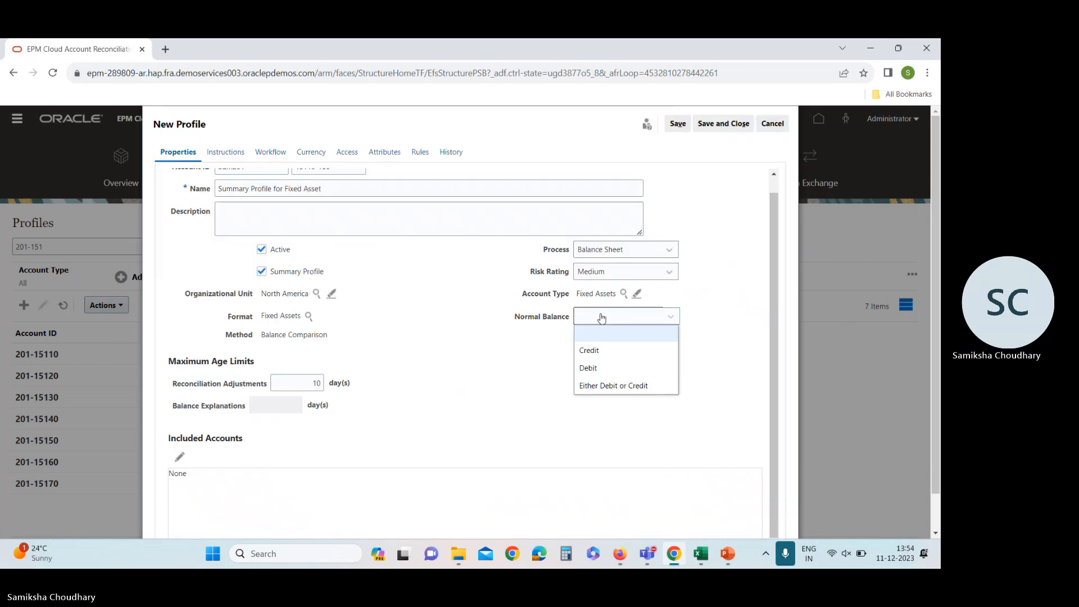
left_click(587, 368)
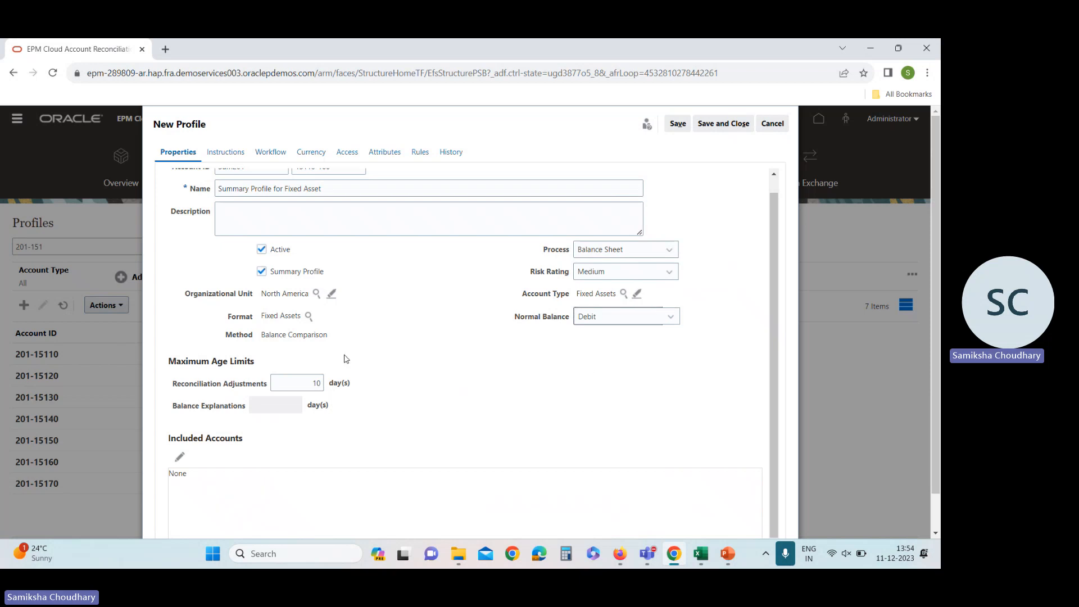
- Review the new profile's properties and compare them with the account range on the PowerPoint ticket slide
scroll(308, 377, "down", 1)
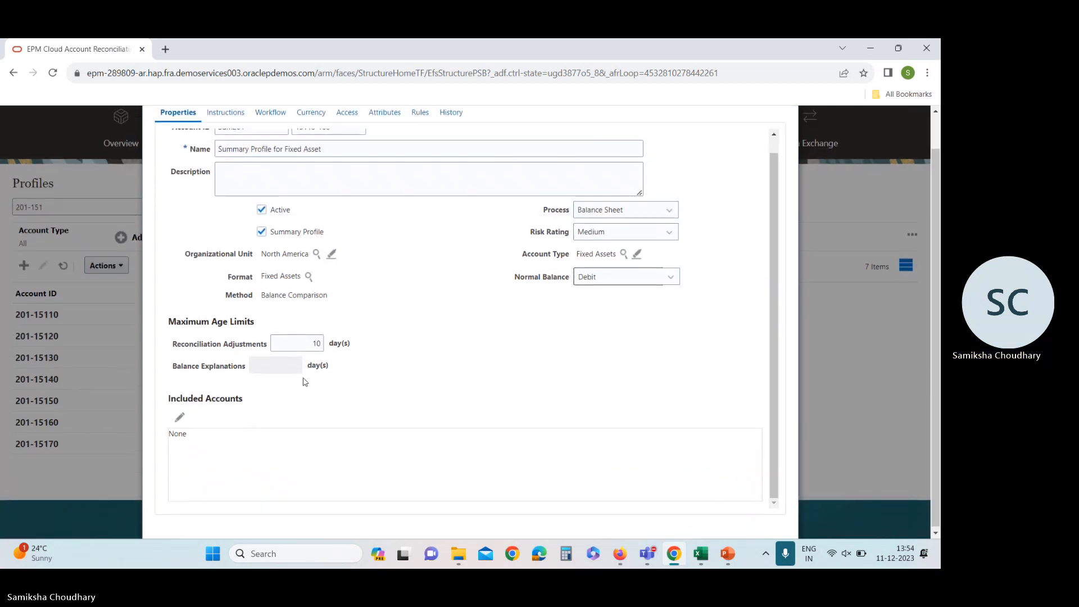
scroll(306, 378, "up", 1)
scroll(224, 348, "up", 1)
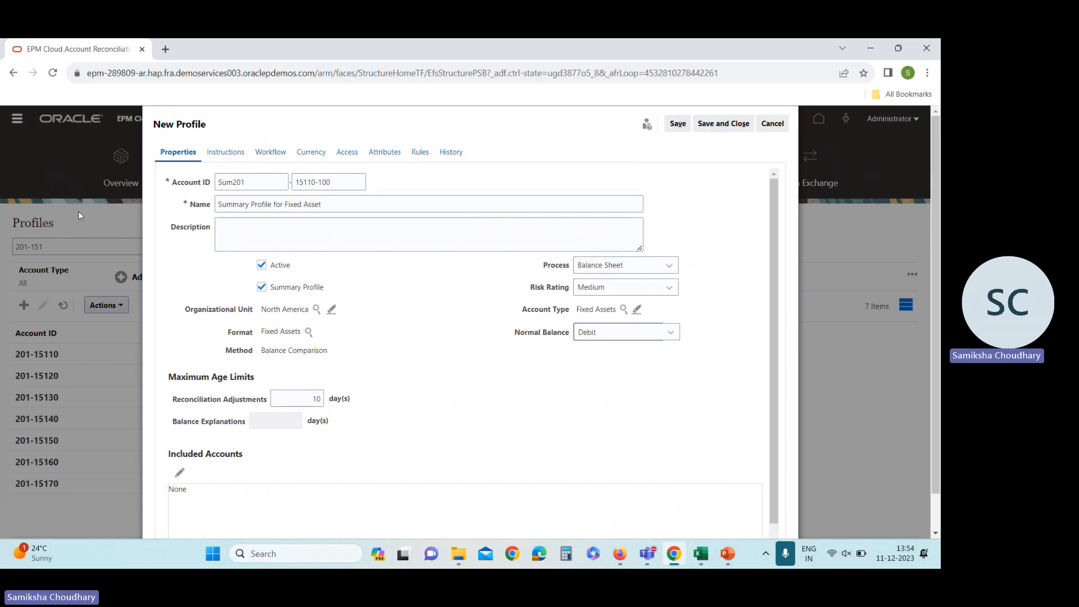
scroll(461, 315, "down", 2)
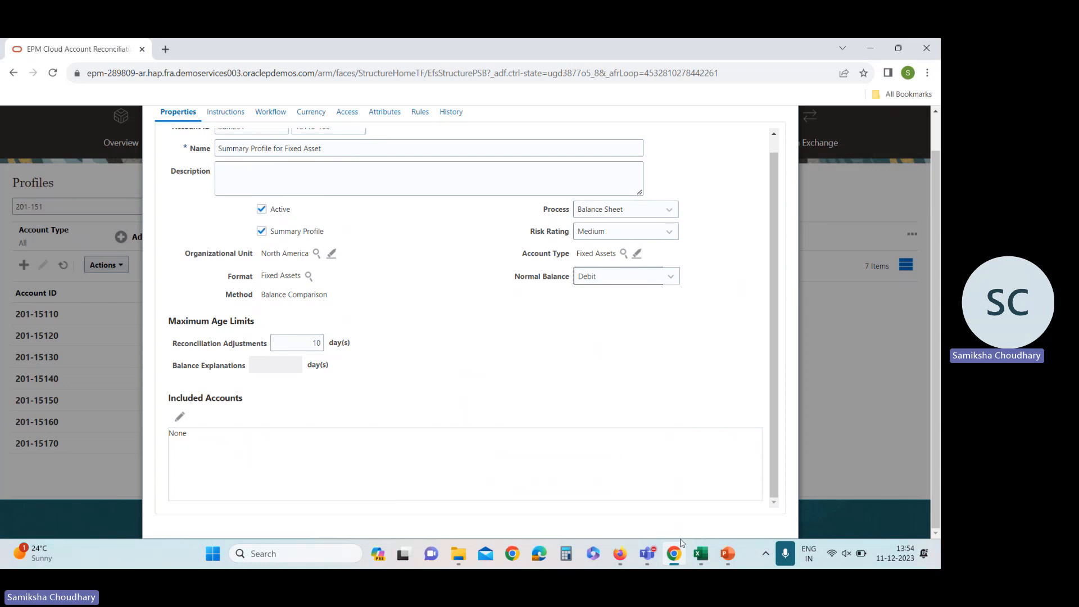
mouse_move(728, 553)
left_click(728, 464)
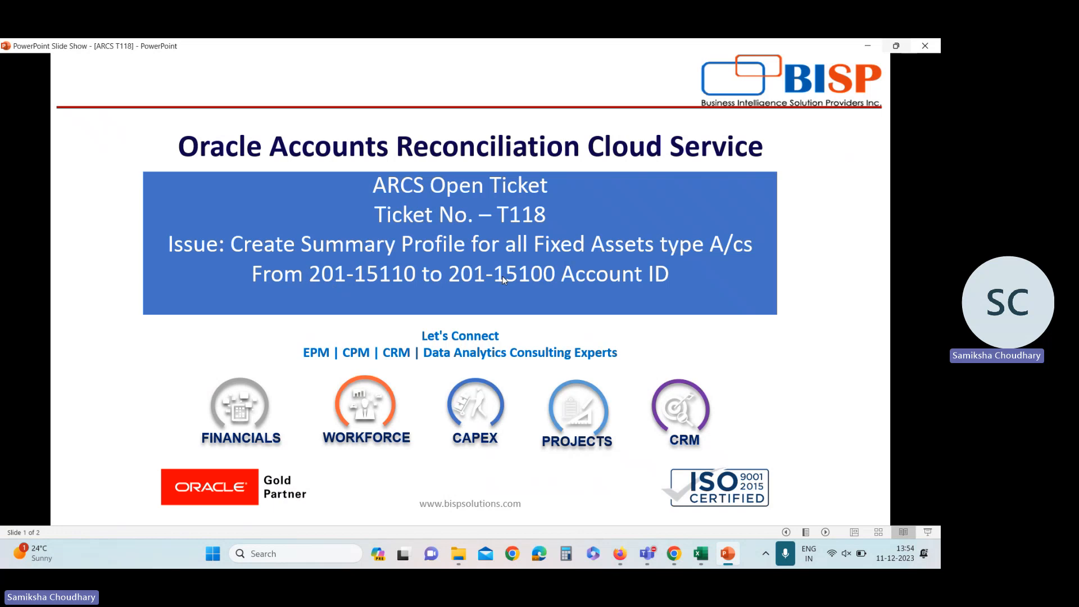
key("alt+Tab")
scroll(390, 325, "up", 1)
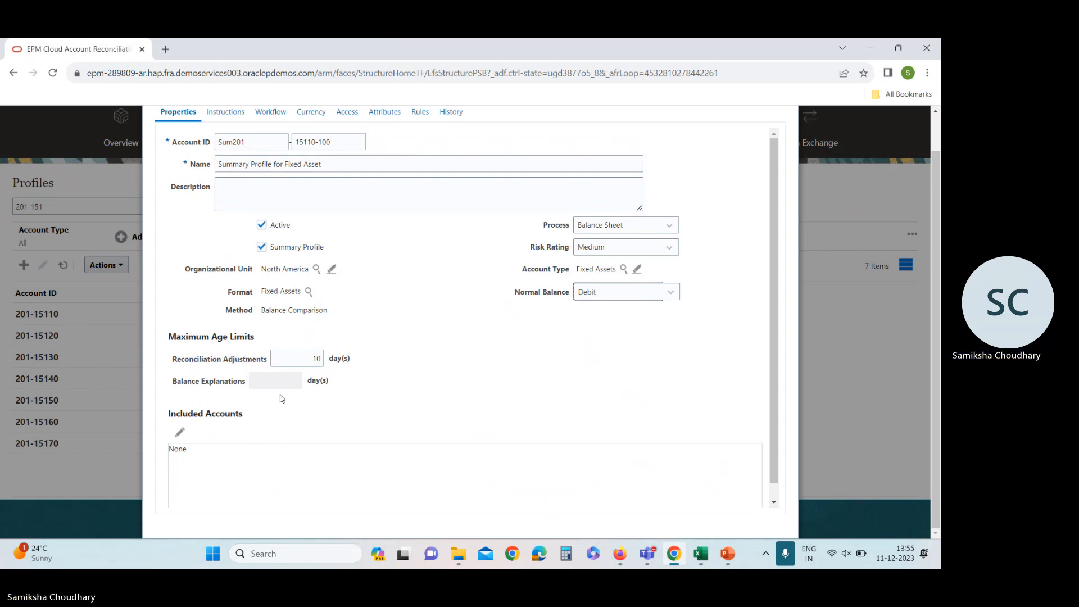
- Open the included accounts selection and, using the ticket slide's range, filter Account ID to company containing 201 and account containing 151
left_click(185, 434)
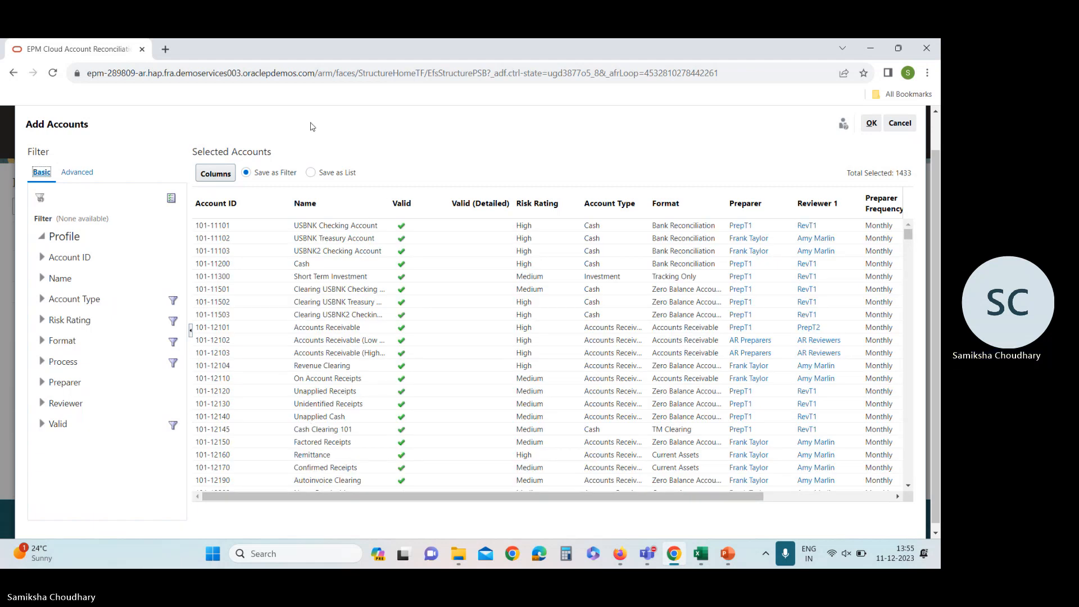
mouse_move(727, 554)
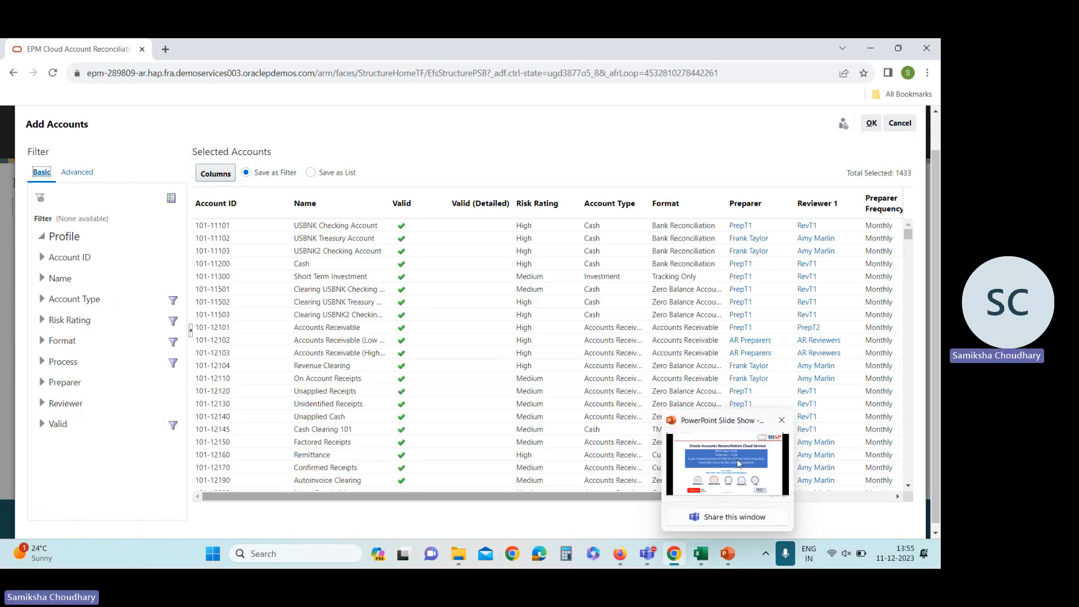
left_click(738, 463)
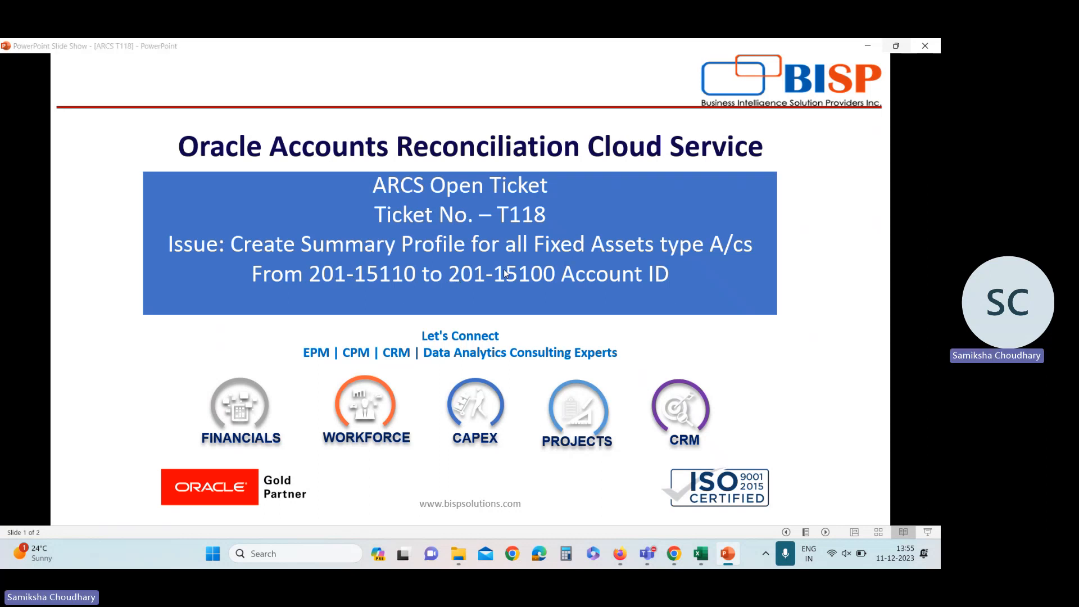
key("alt+Tab")
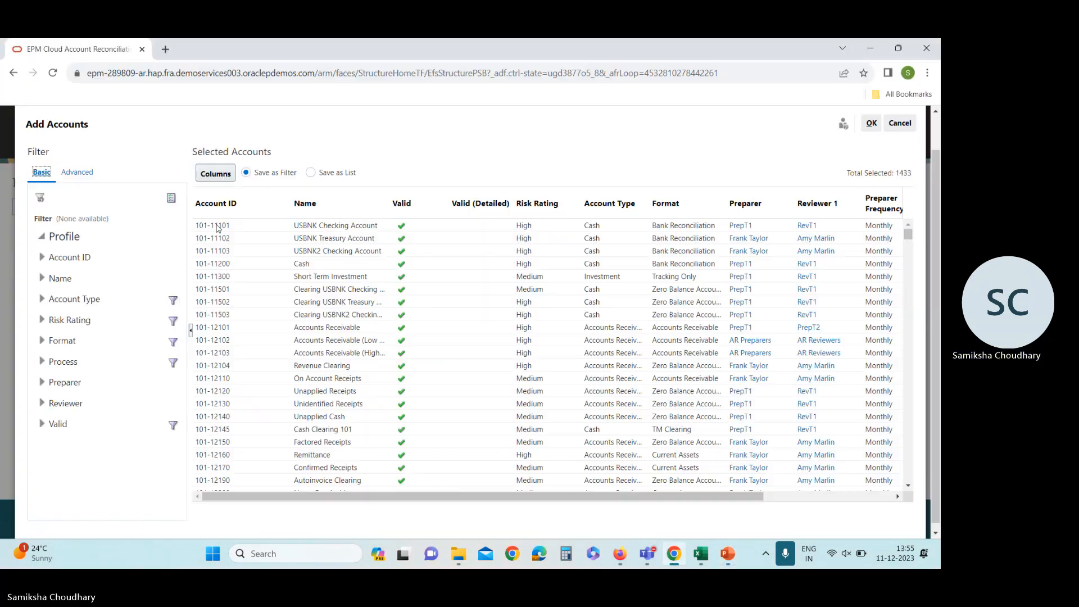
left_click(42, 259)
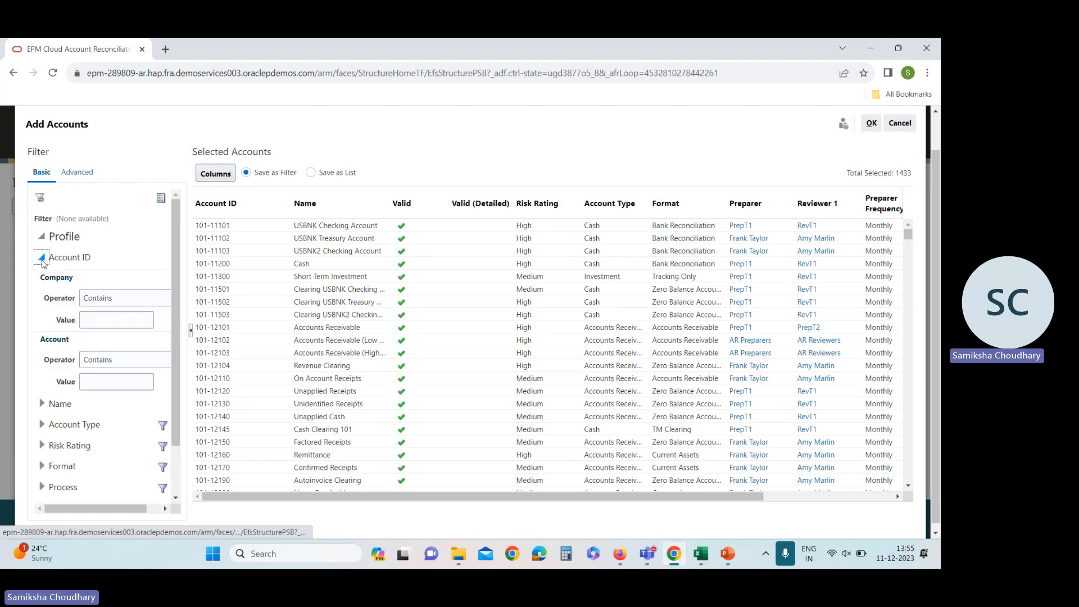
left_click(101, 320)
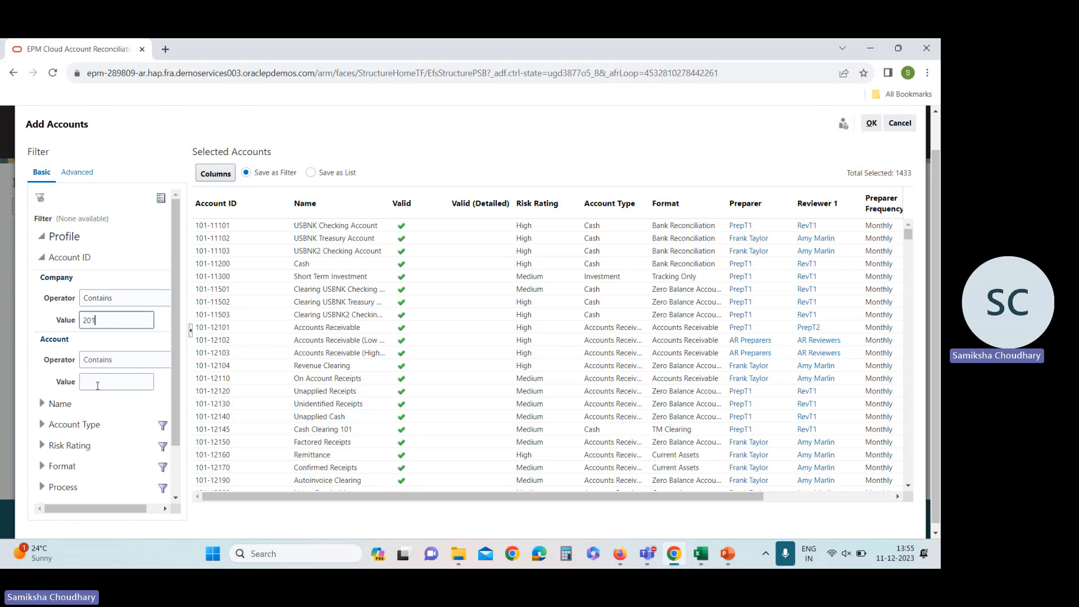
left_click(127, 381)
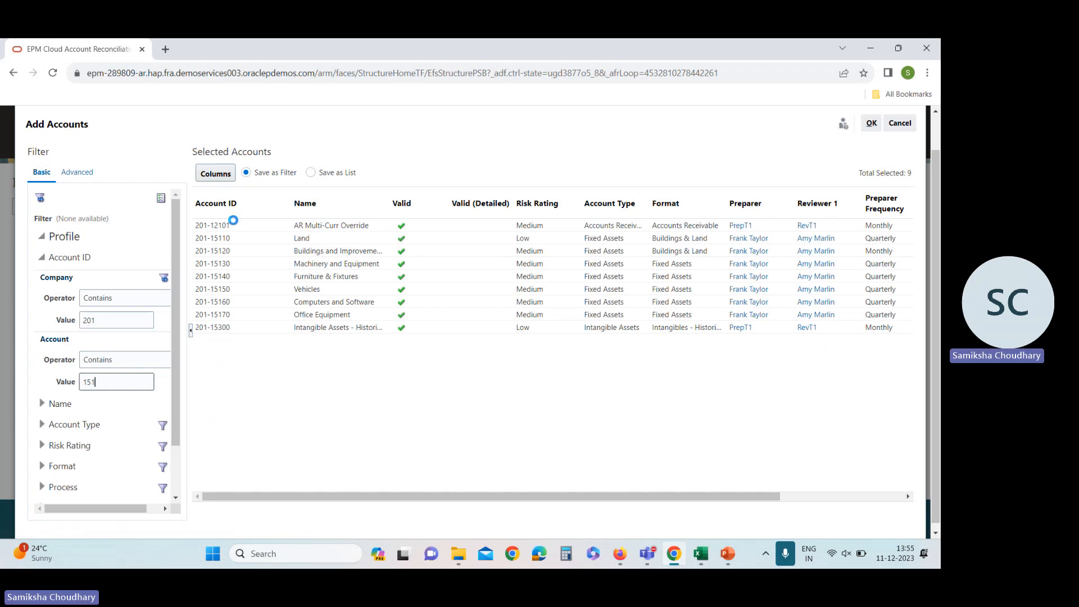
key("Return")
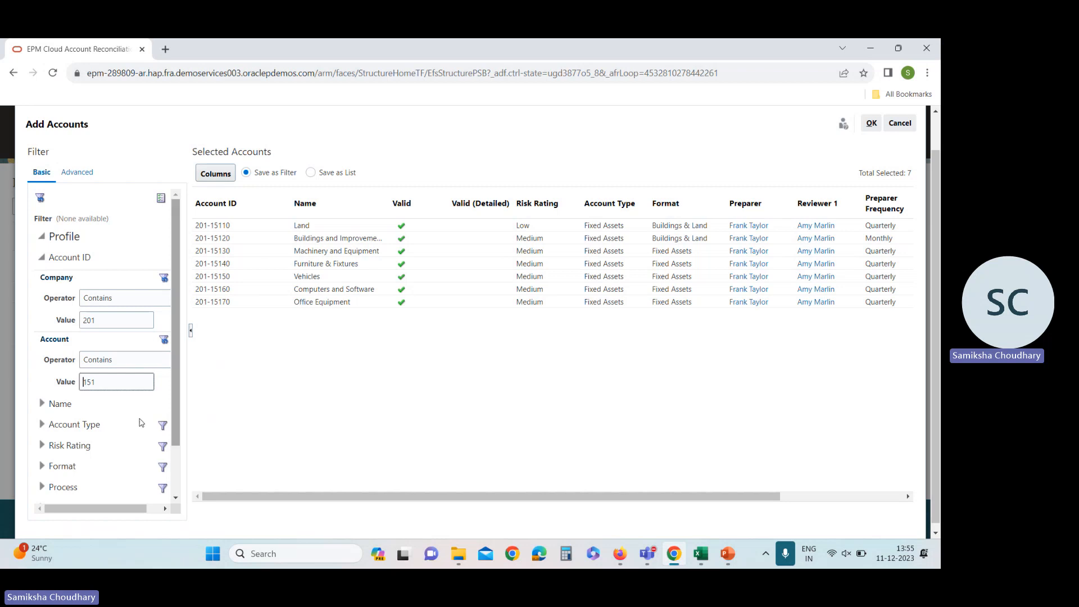
- Check the ticket slide, restrict the included accounts to the Fixed Assets account type, and accept the filtered selection
scroll(140, 427, "down", 2)
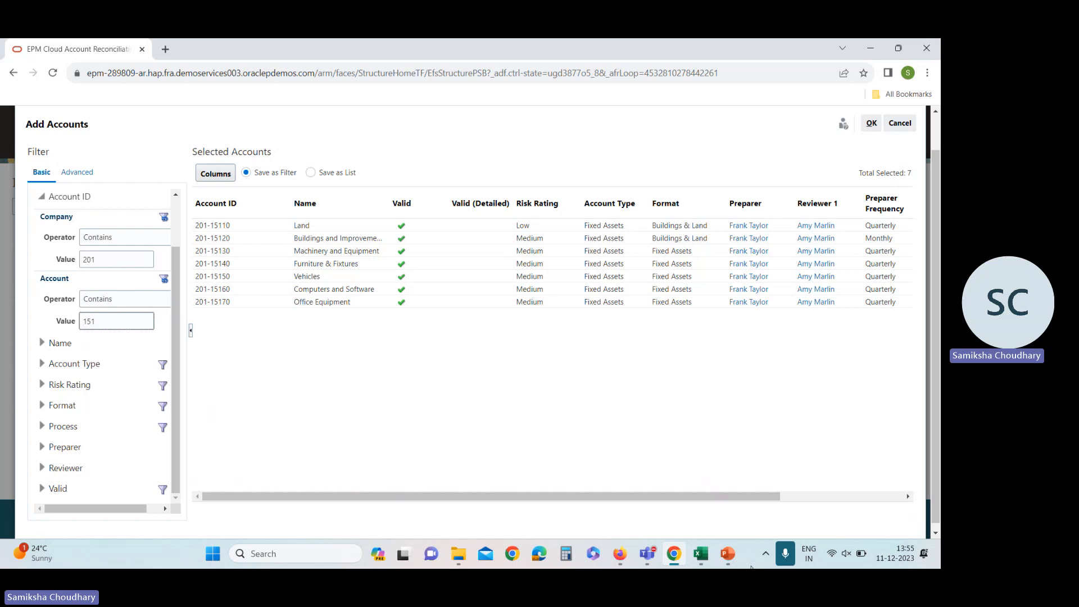
left_click(729, 472)
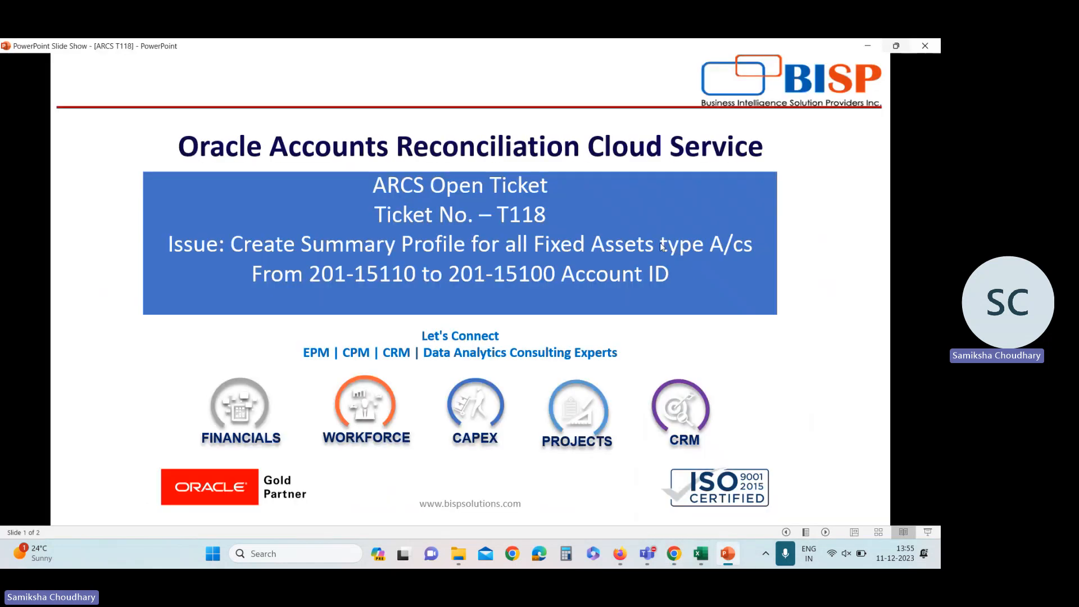
key("alt+Tab")
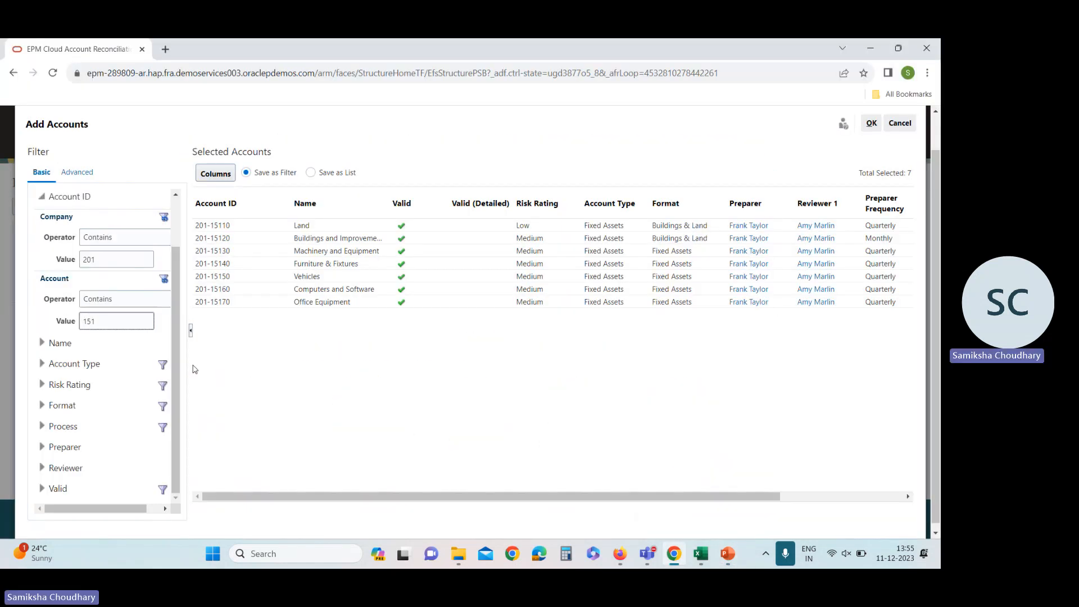
left_click(164, 364)
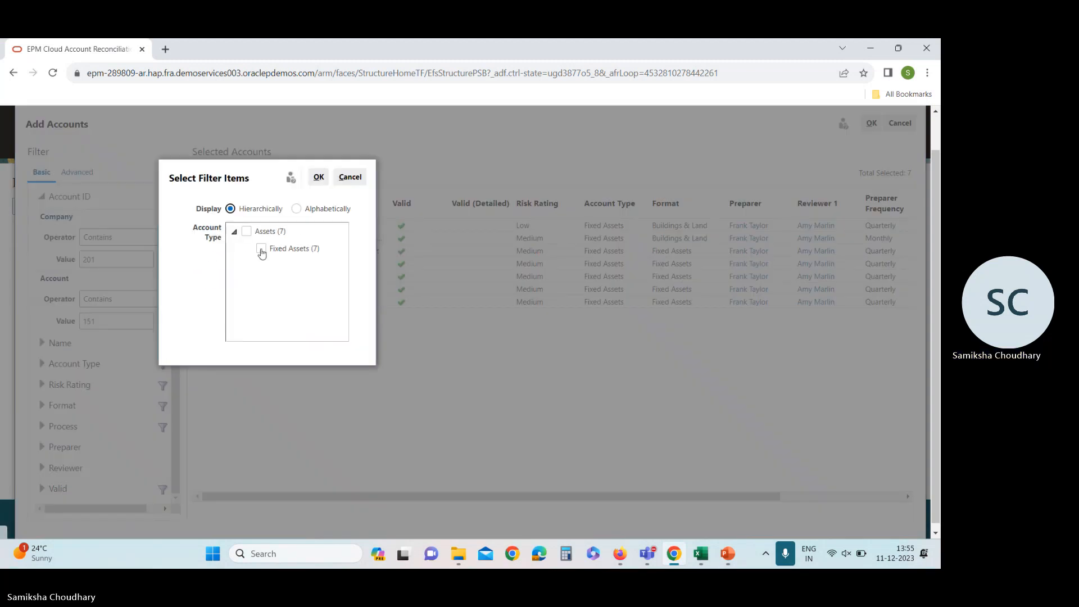
left_click(262, 249)
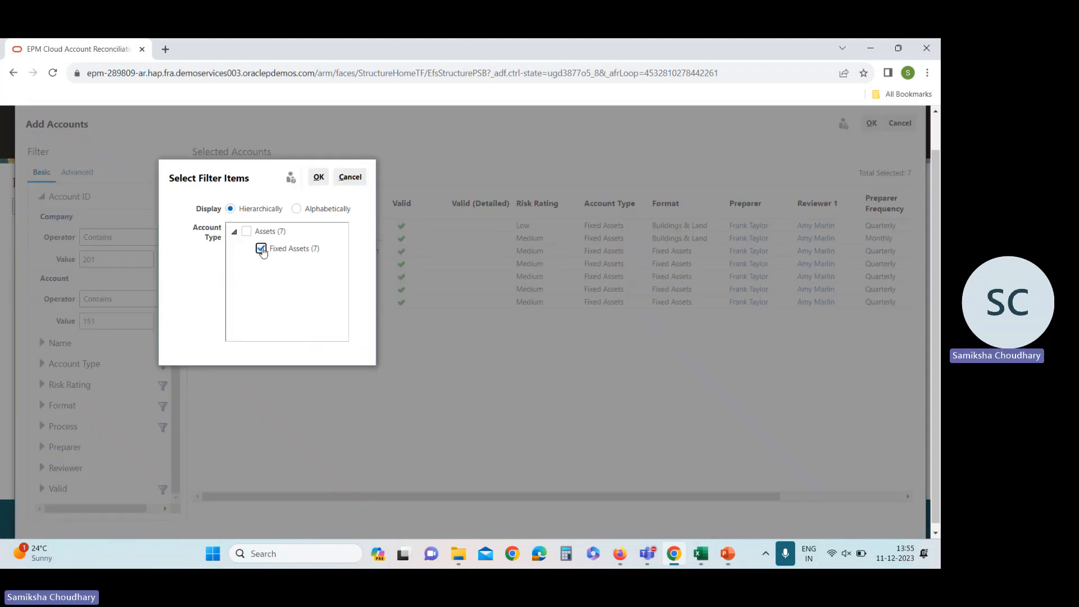
left_click(318, 177)
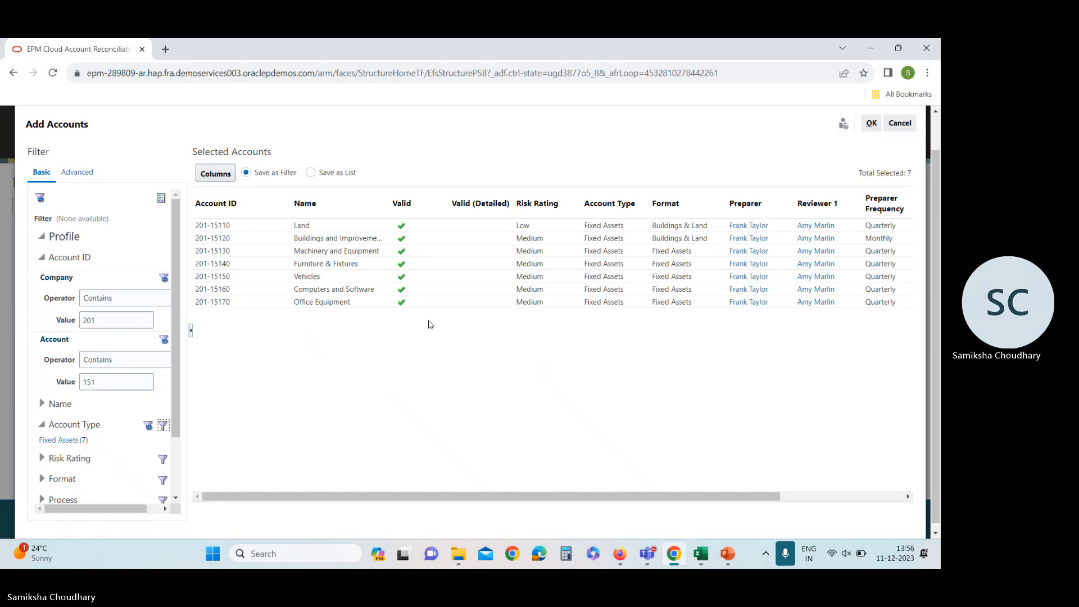
scroll(308, 402, "down", 1)
scroll(453, 405, "up", 1)
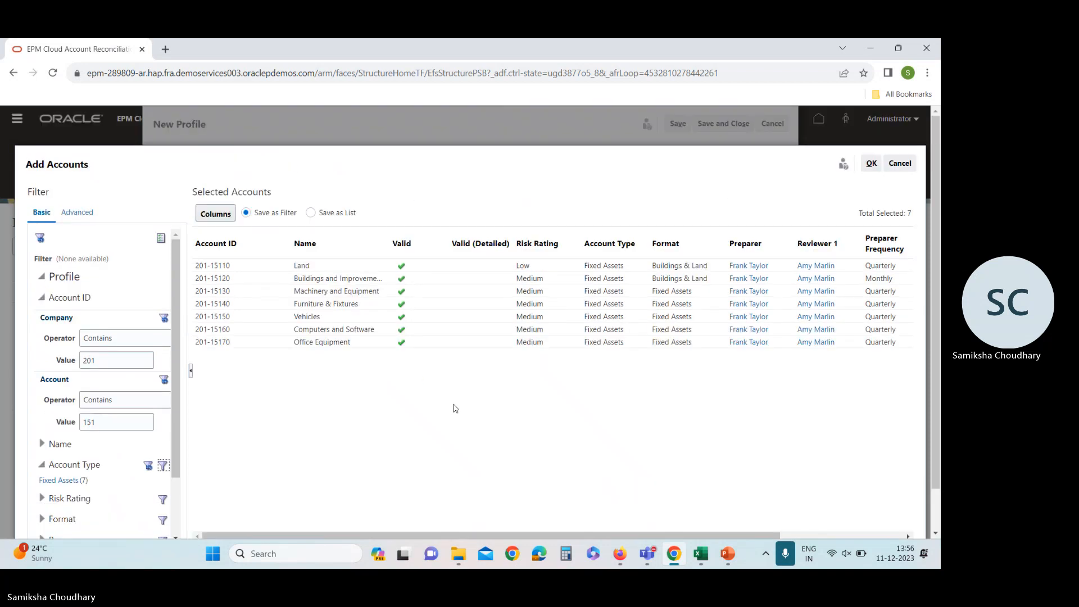
scroll(398, 414, "down", 1)
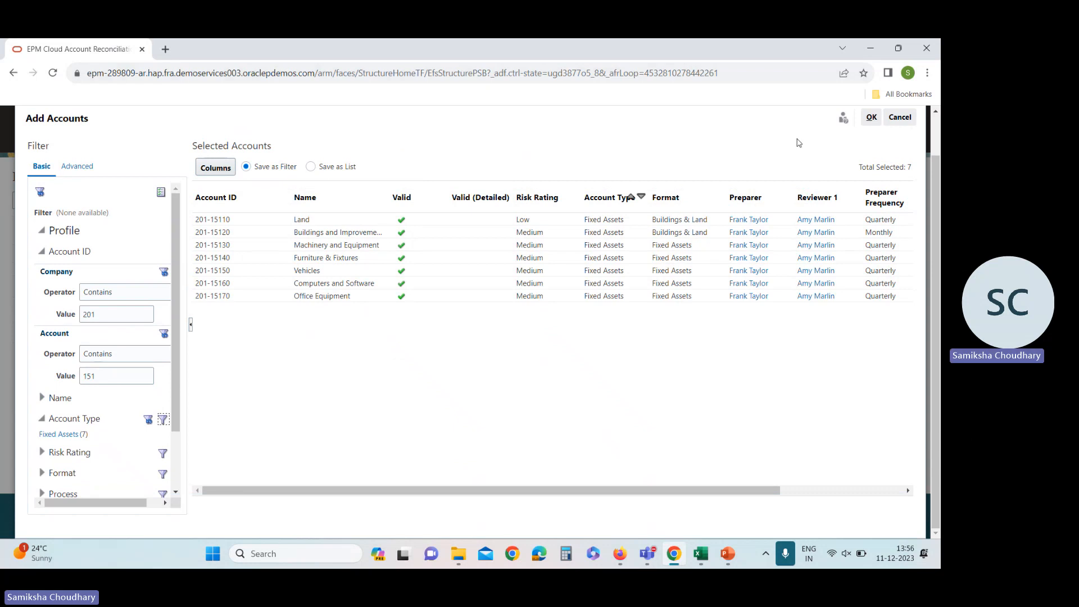
left_click(871, 119)
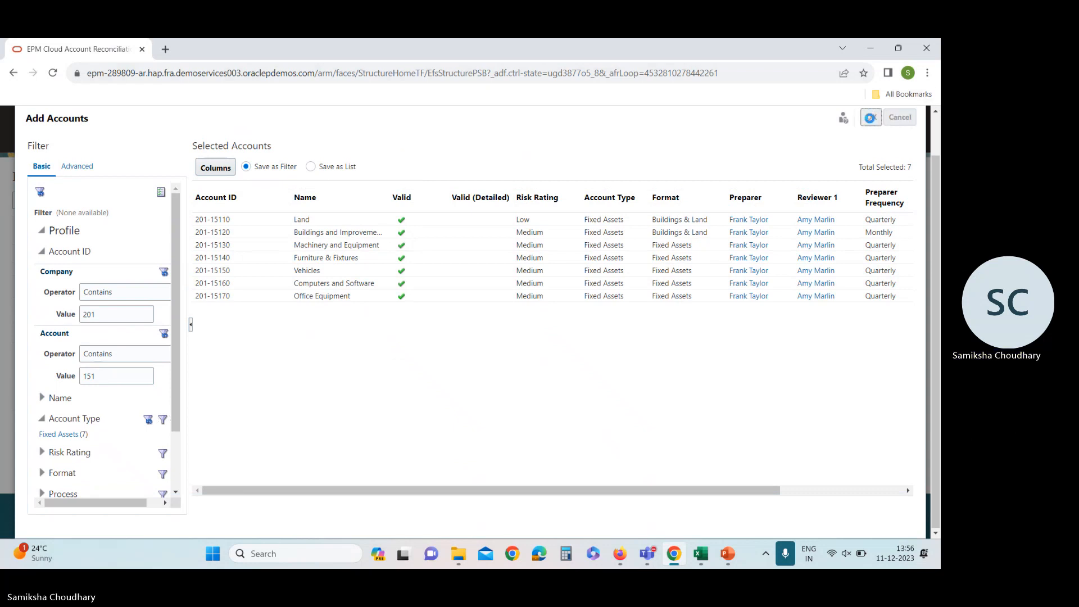
- Review the included accounts' filter criteria and correct the profile's account segment to 15110100
scroll(466, 461, "down", 1)
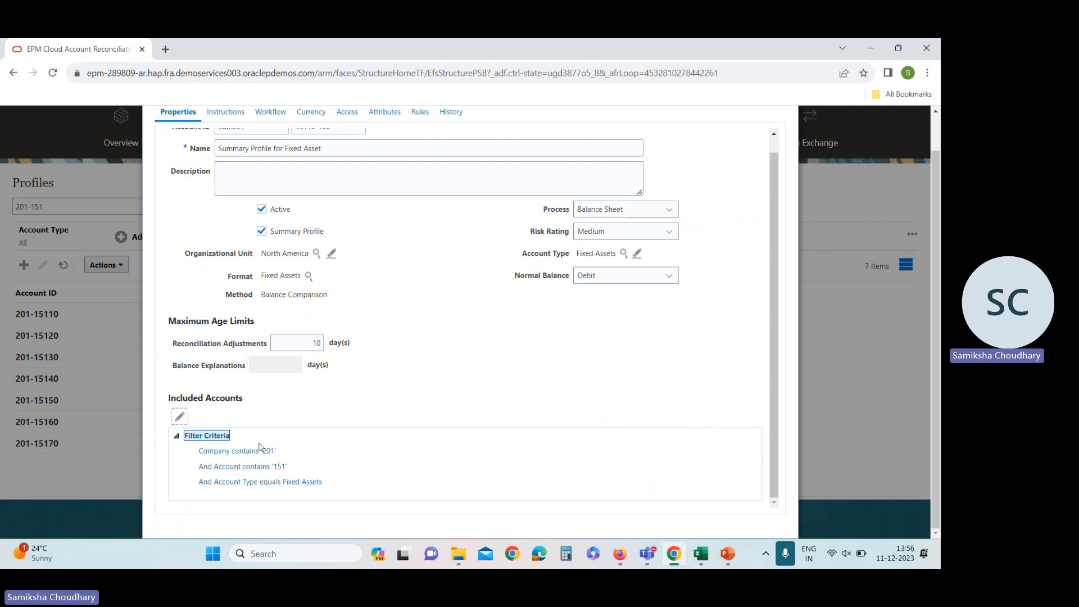
scroll(304, 197, "up", 1)
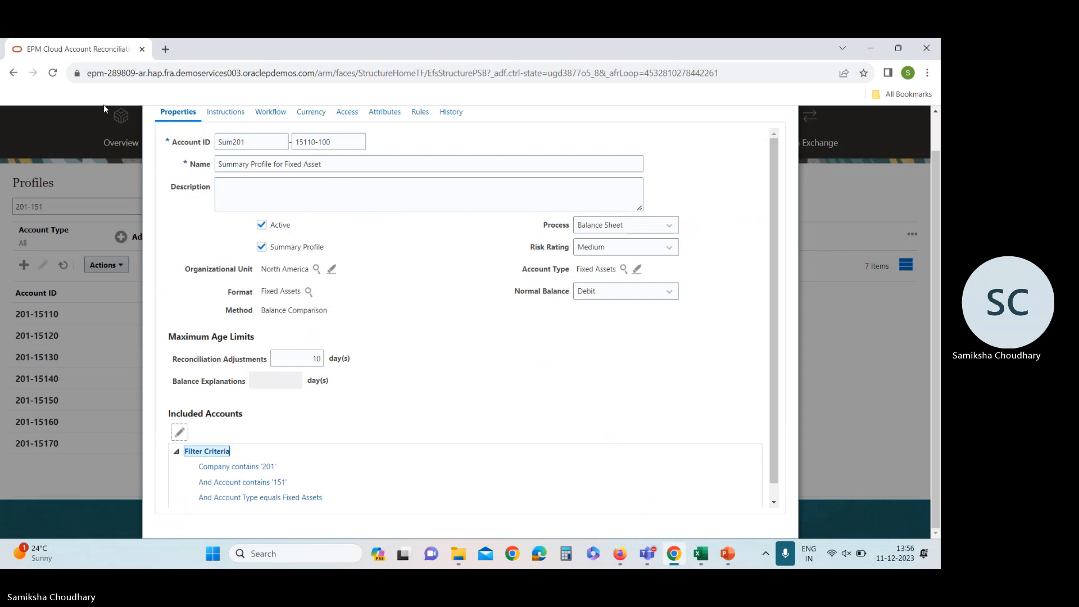
left_click(271, 114)
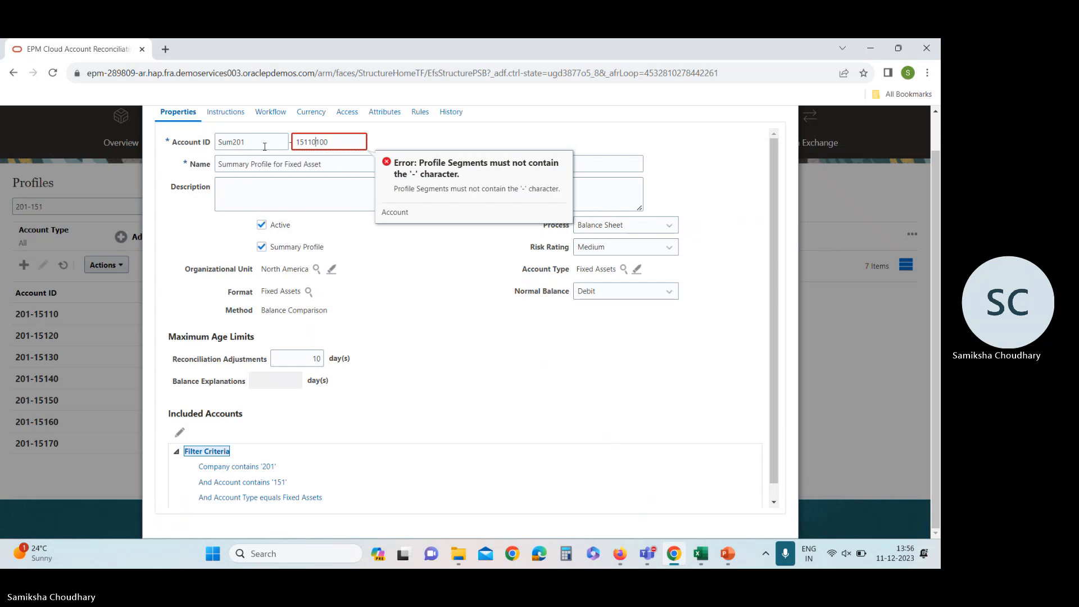
- Assign the preparer in the profile's workflow with a Monthly frequency and a start day offset of 1
left_click(270, 113)
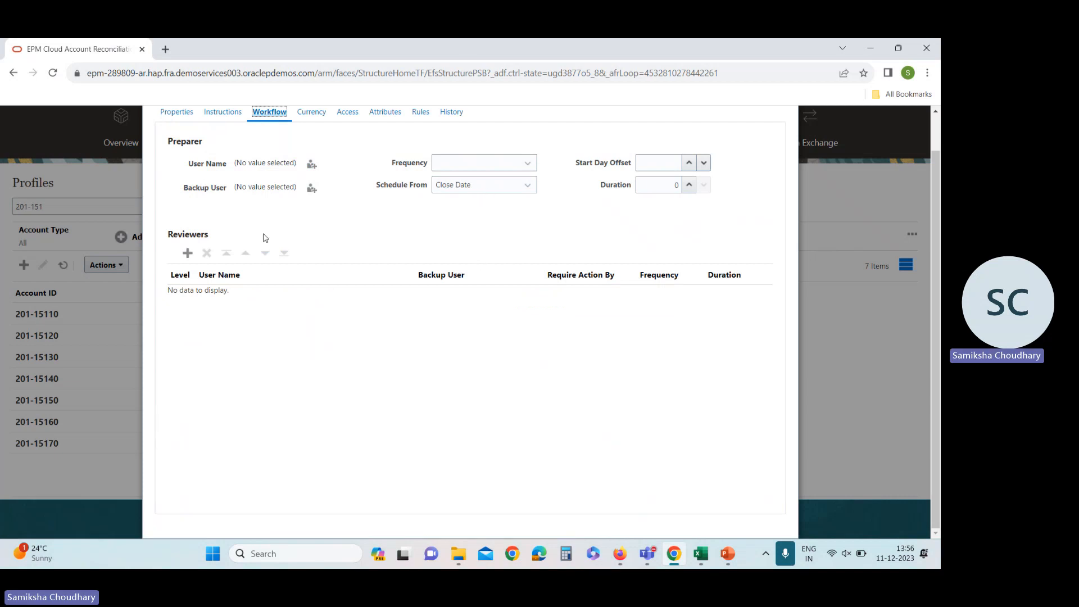
left_click(313, 166)
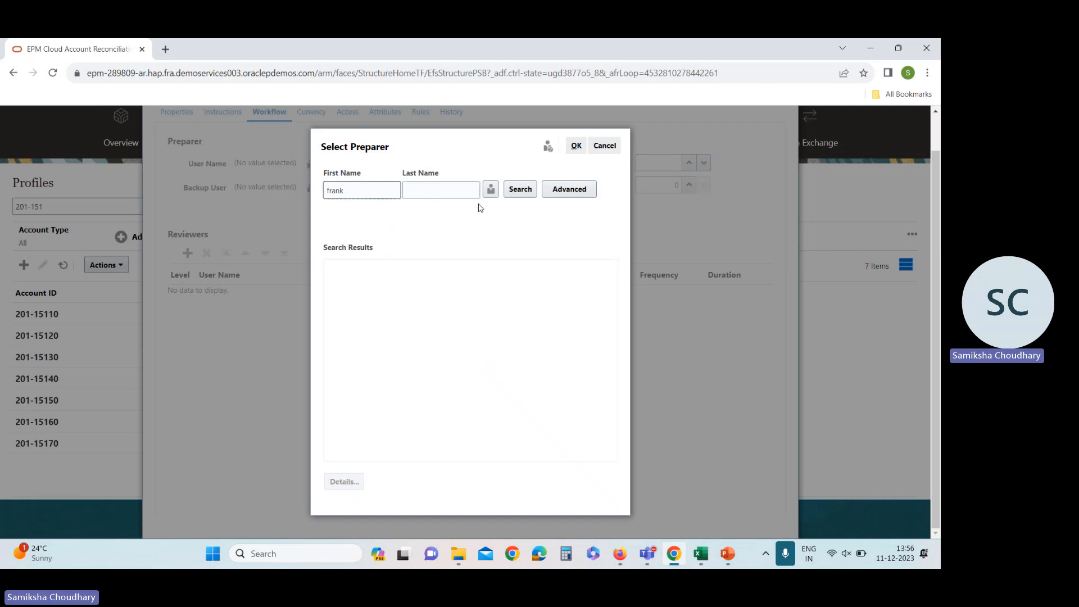
left_click(520, 190)
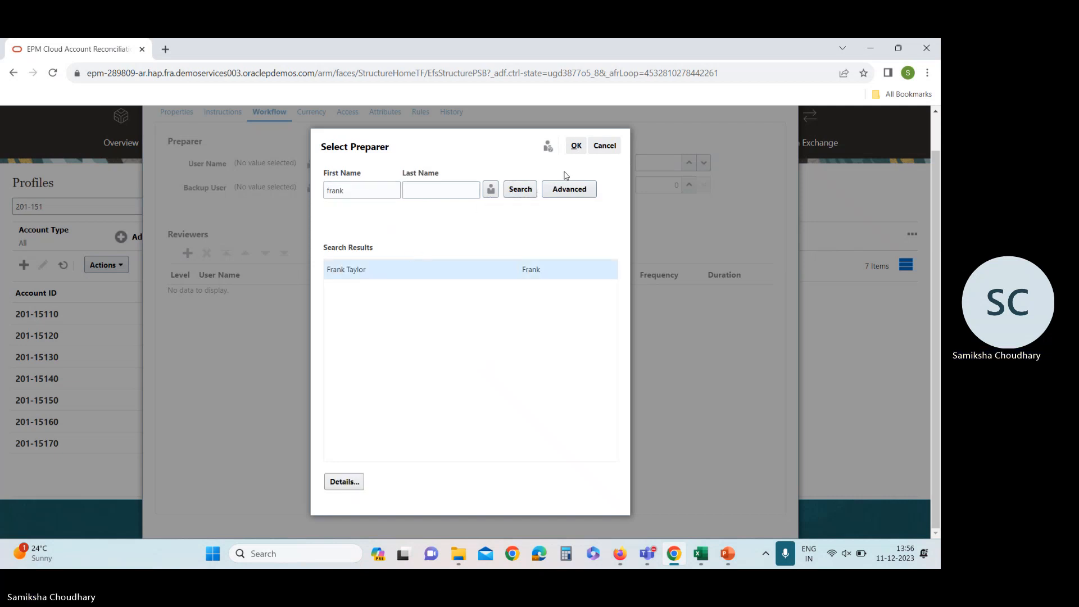
left_click(576, 146)
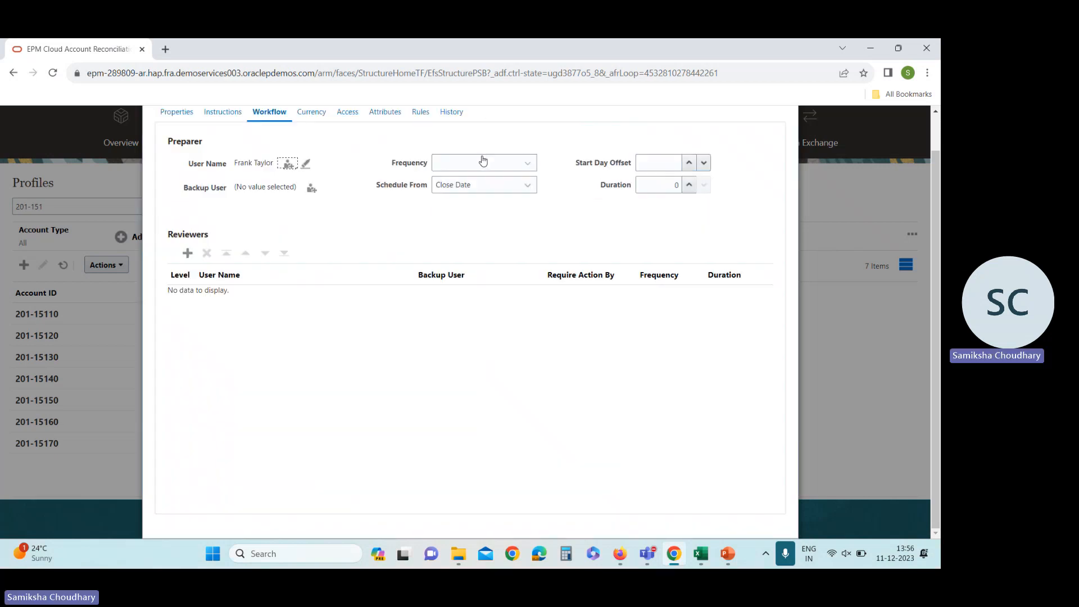
left_click(482, 160)
left_click(472, 199)
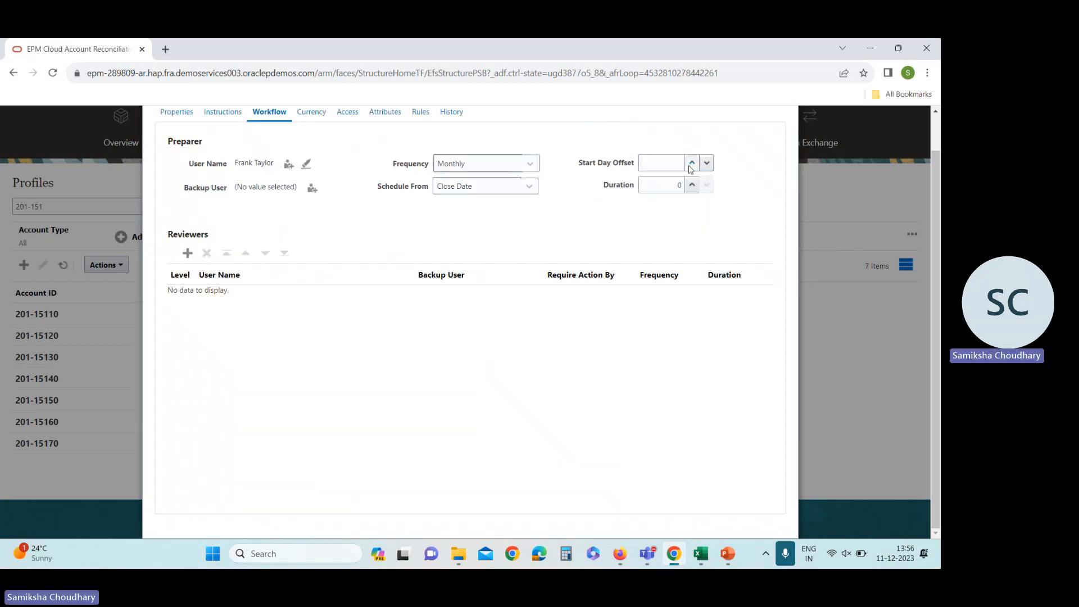
left_click(664, 162)
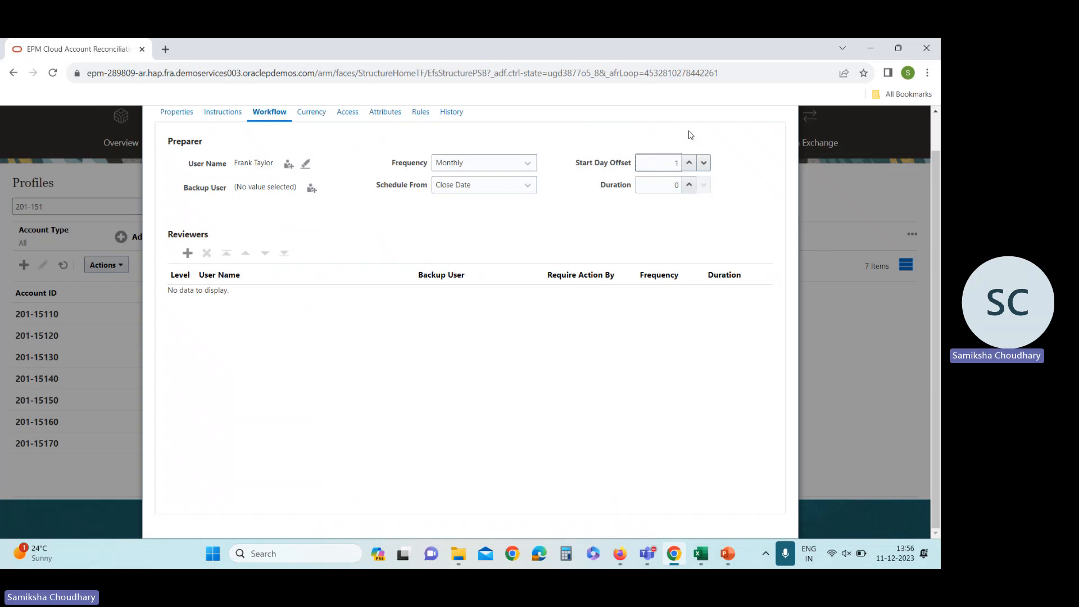
left_click(484, 236)
- Add a level 1 reviewer to the workflow by searching for the reviewer's first name
left_click(188, 253)
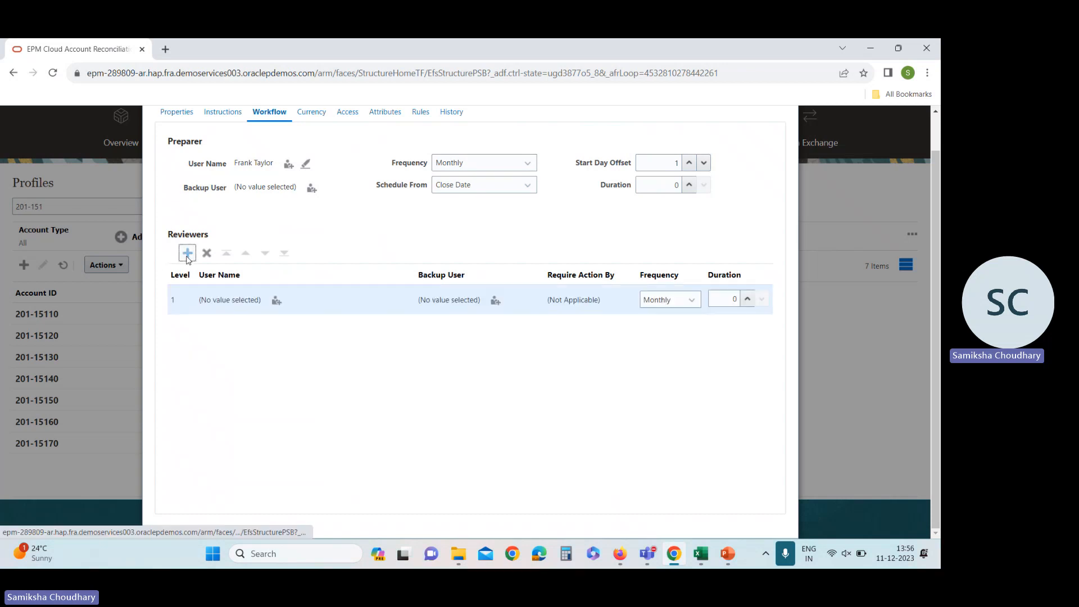
left_click(276, 300)
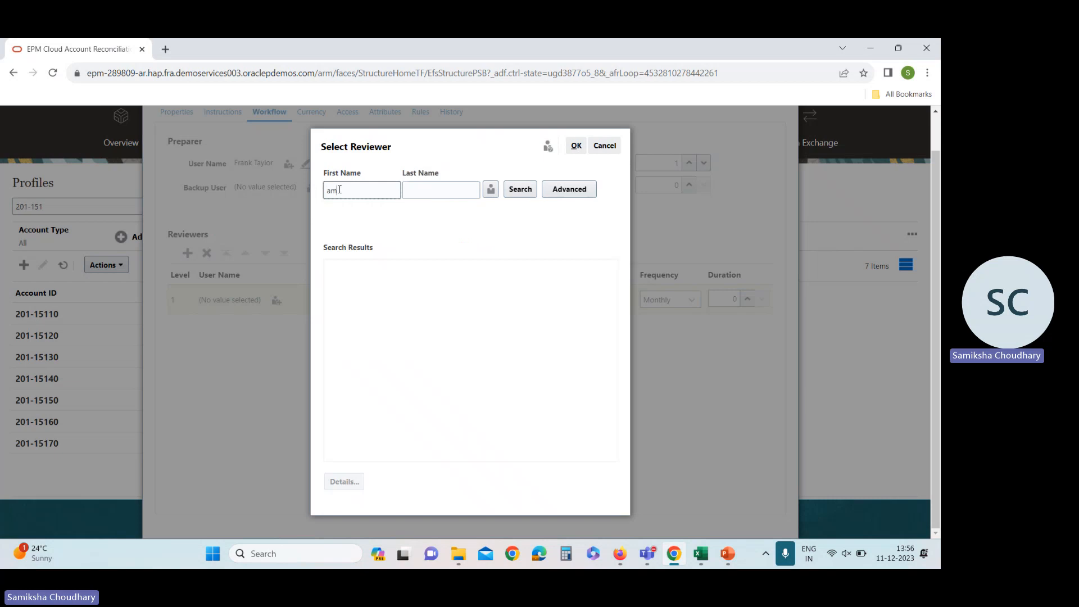
left_click(514, 190)
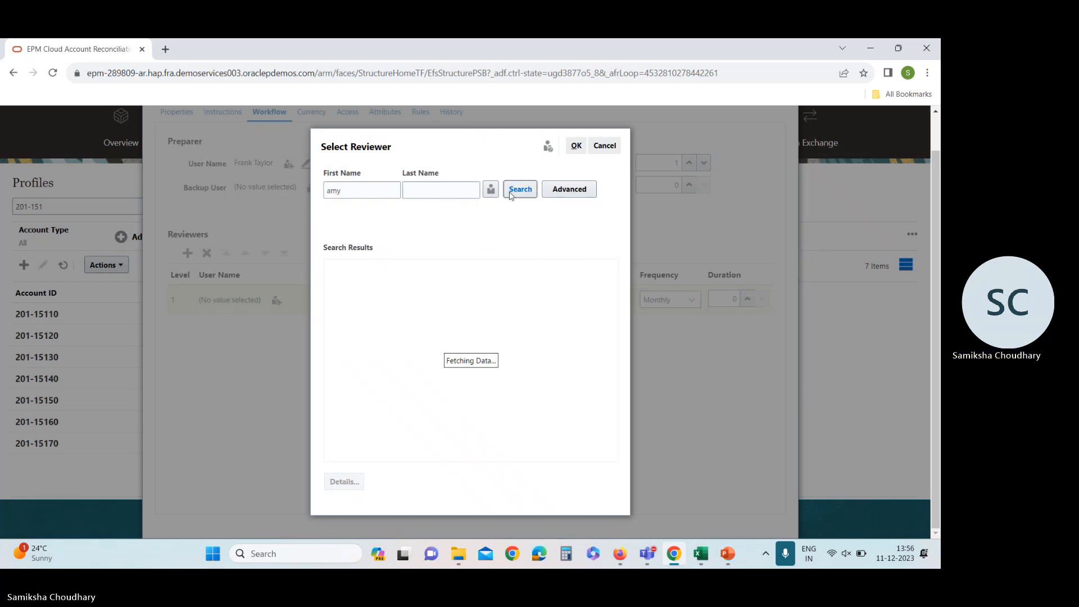
left_click(371, 274)
left_click(576, 145)
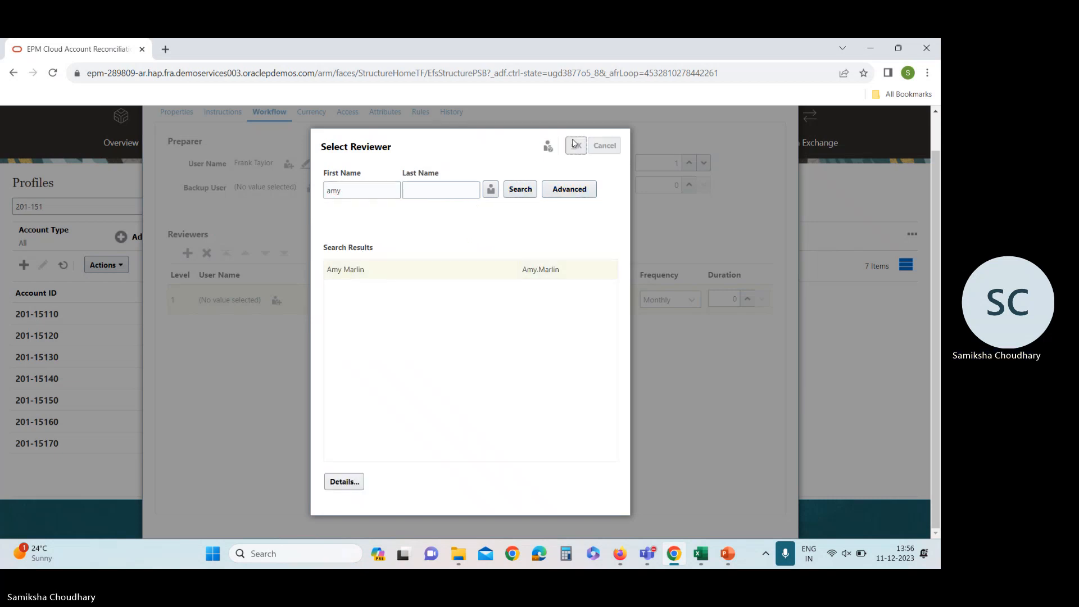
- Set the currency rate type to Accounting with the Functional bucket enabled, and save and close the profile
scroll(85, 338, "up", 1)
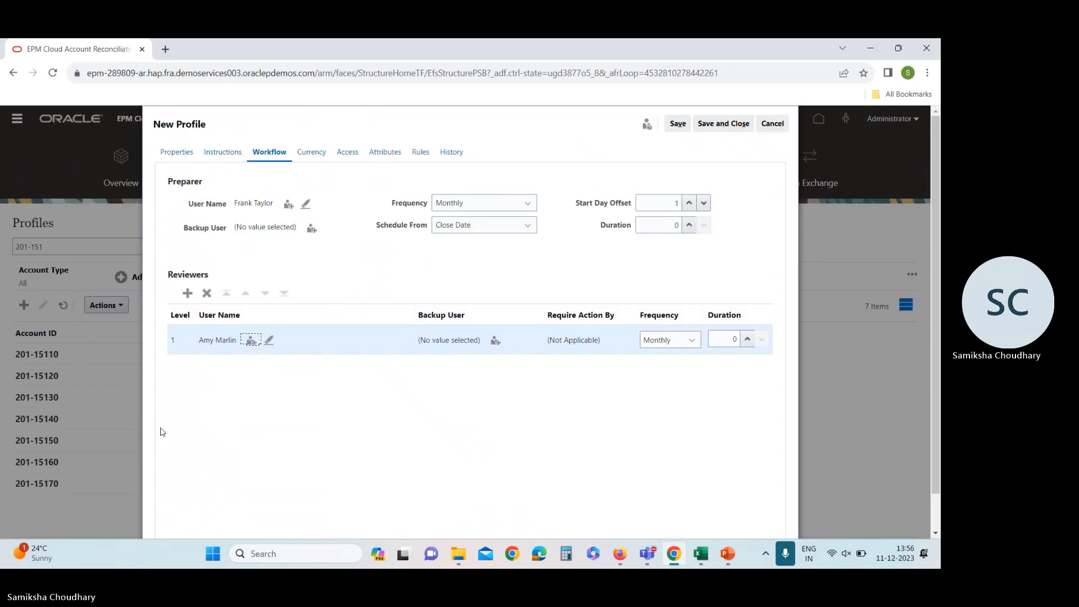
left_click(310, 151)
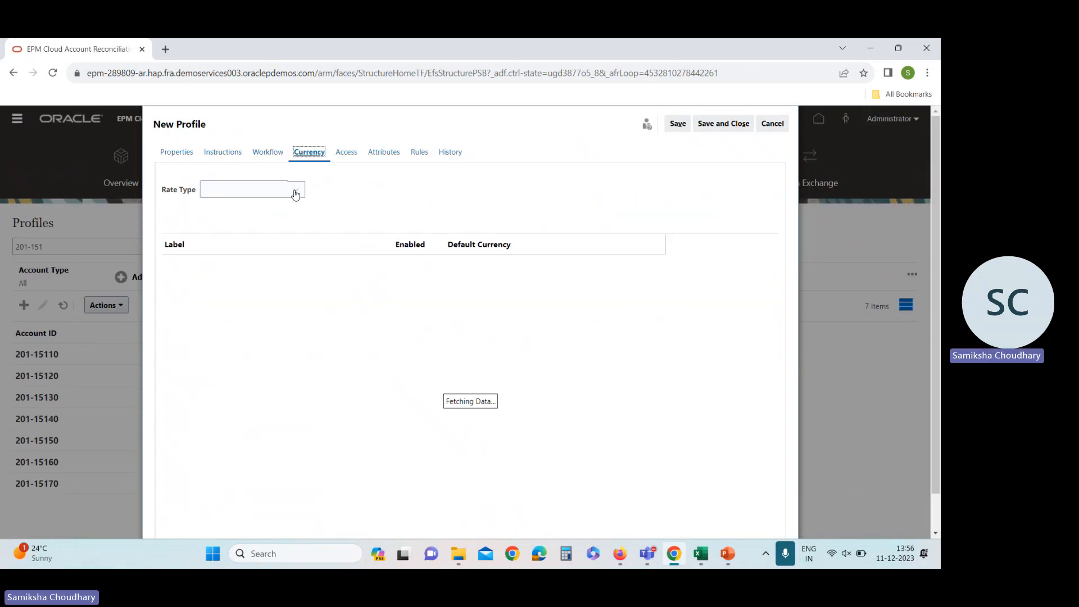
left_click(295, 194)
left_click(255, 222)
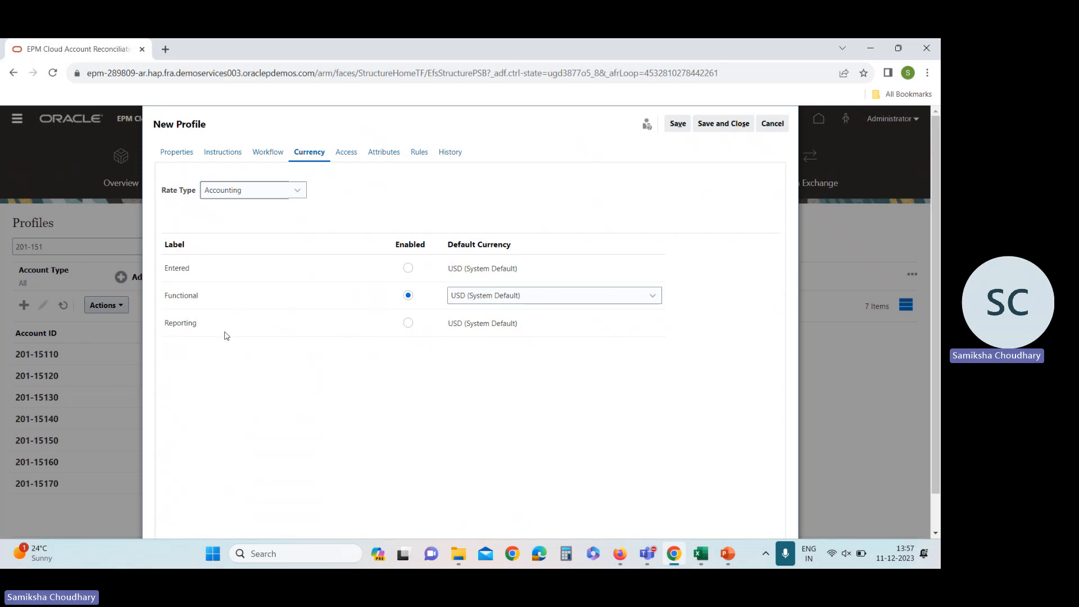
left_click(408, 297)
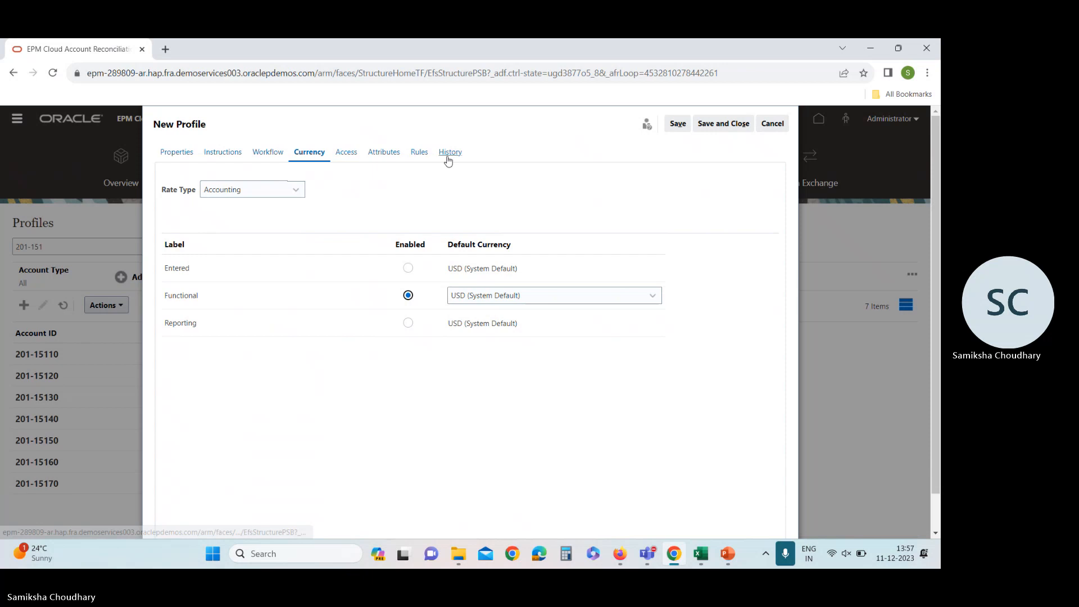
left_click(723, 124)
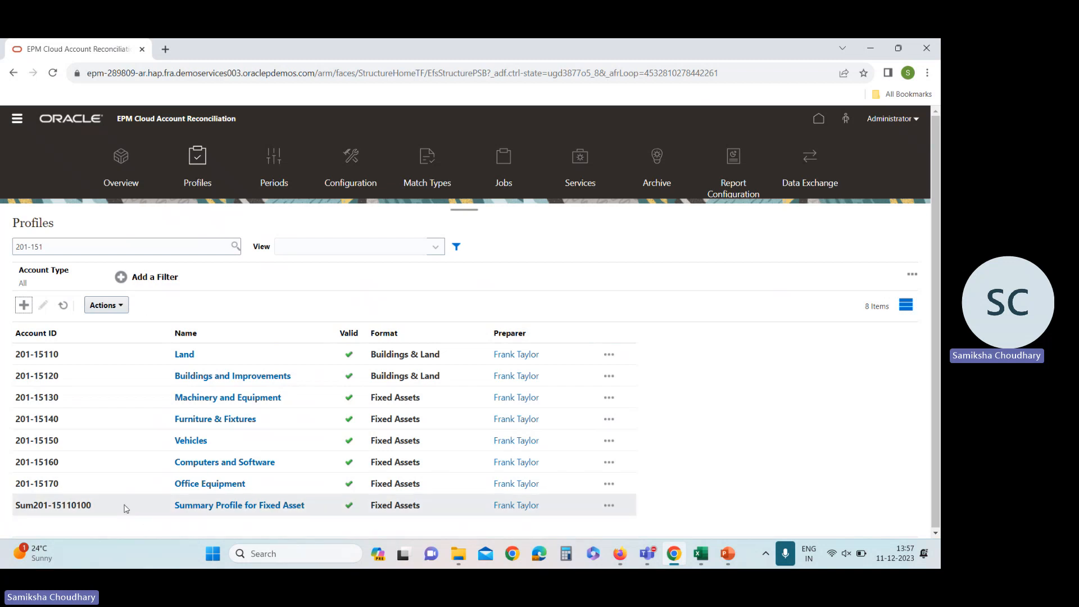
- Switch to the PowerPoint slide show and advance to the closing slide
mouse_move(728, 553)
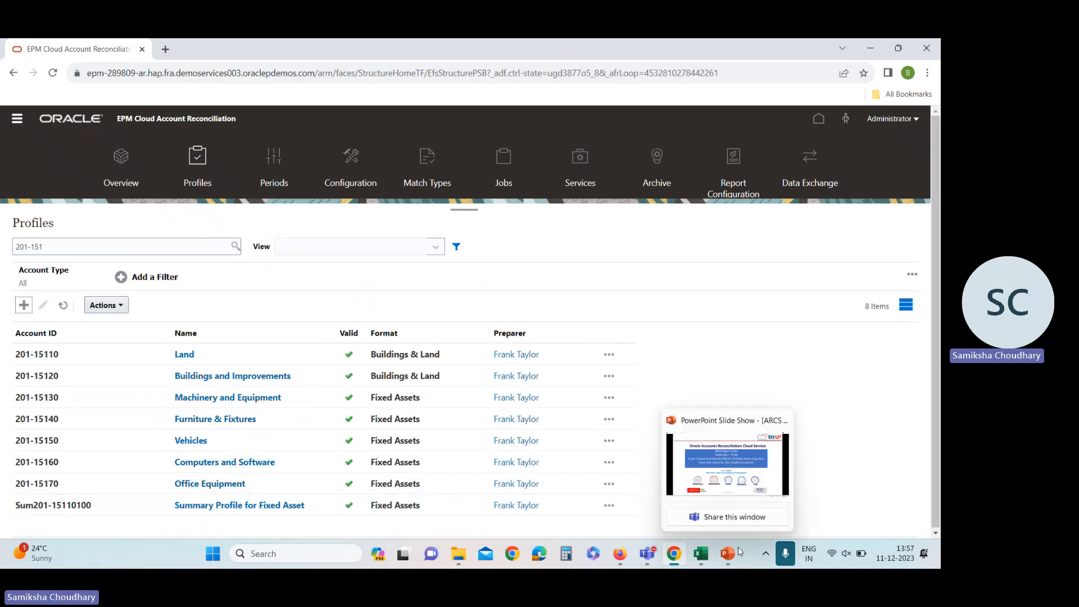
left_click(787, 464)
key("Right")
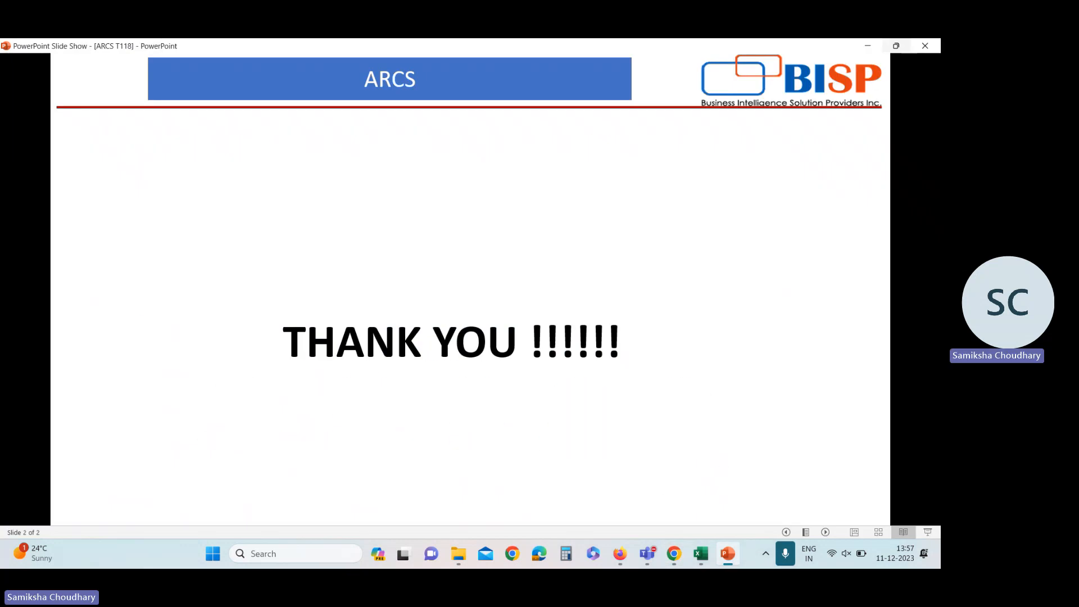
mouse_move(648, 554)
left_click(725, 439)
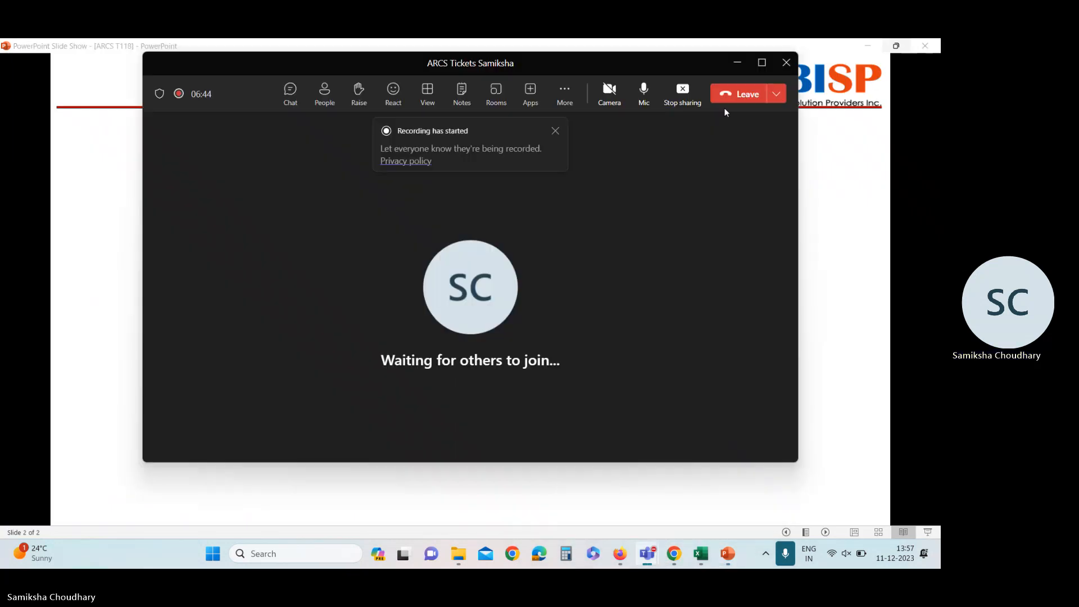